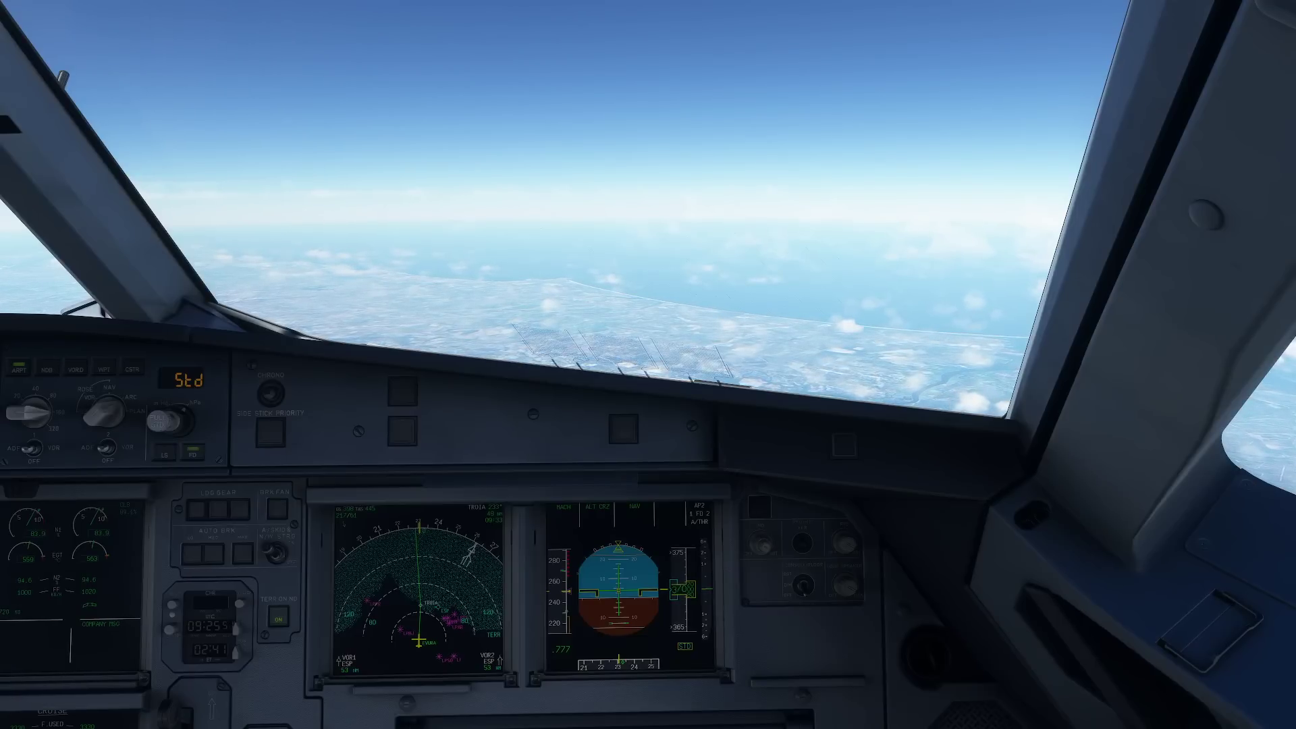
Bring up the Navigraph Charts EDDF–GCTS route map over the cockpit view with alt+Tab
{"action": "key", "text": "alt+Tab"}
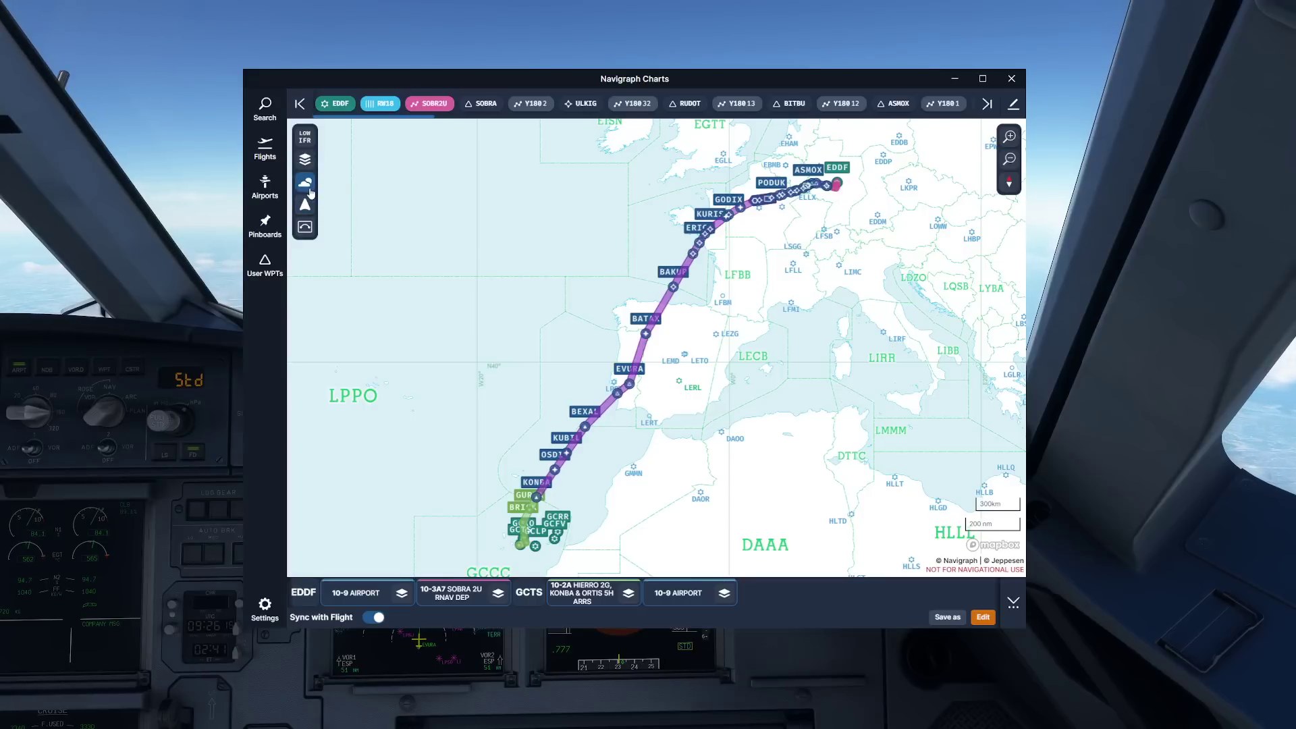
Turn on the Radar weather overlay and browse the weather layer list before closing it
{"action": "left_click", "coordinate": [310, 193]}
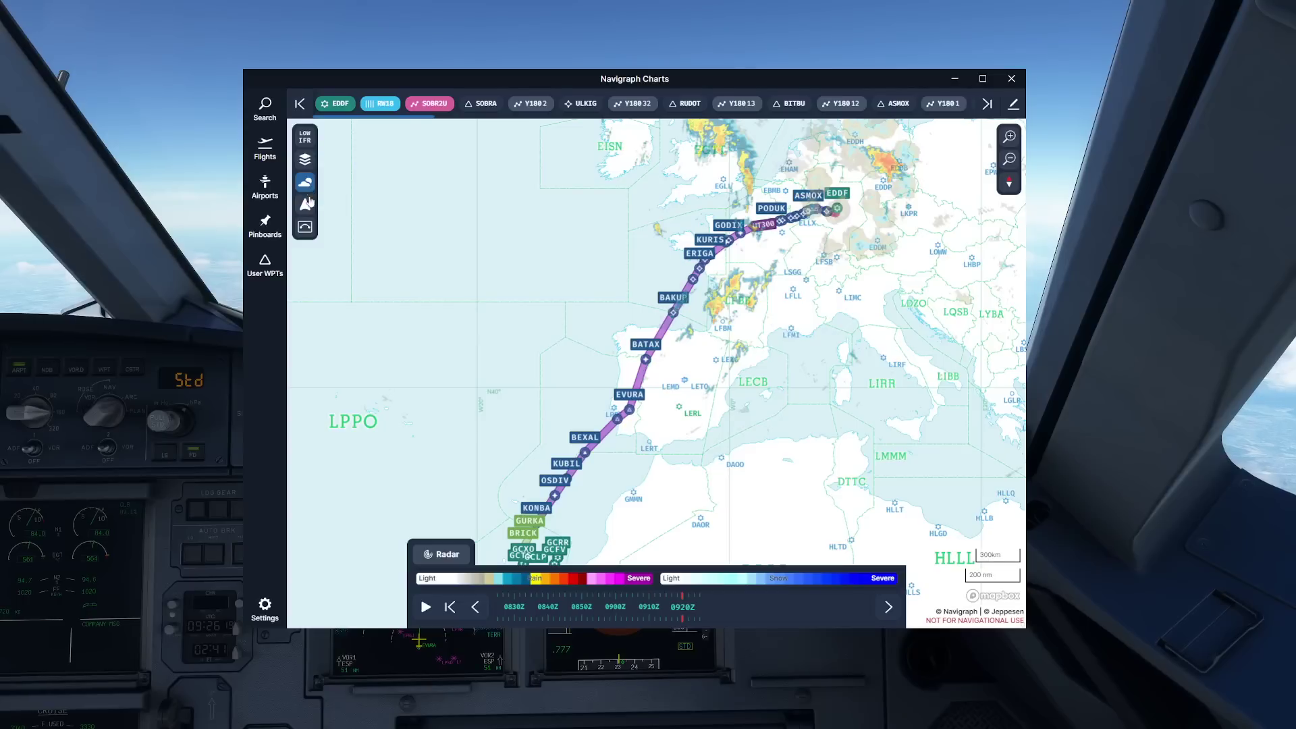
{"action": "left_click", "coordinate": [438, 559]}
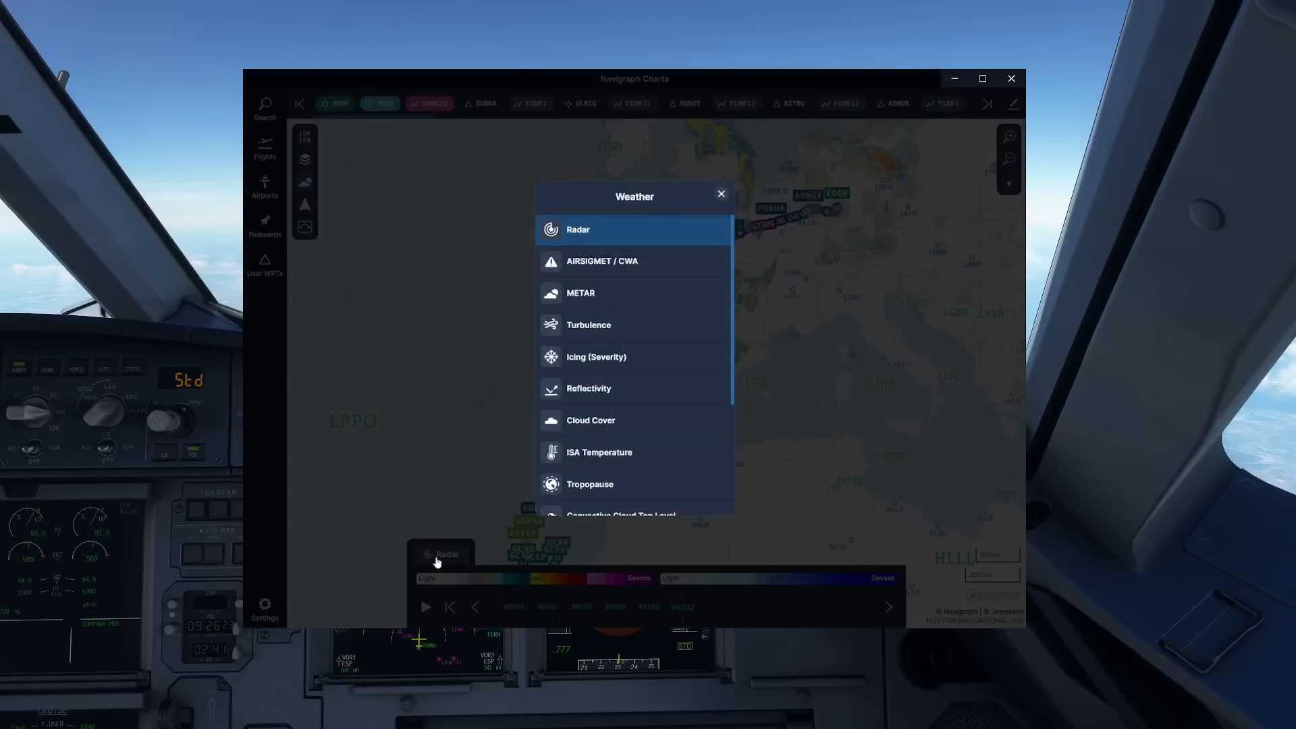
{"action": "scroll", "coordinate": [659, 286], "scroll_direction": "down", "scroll_amount": 5}
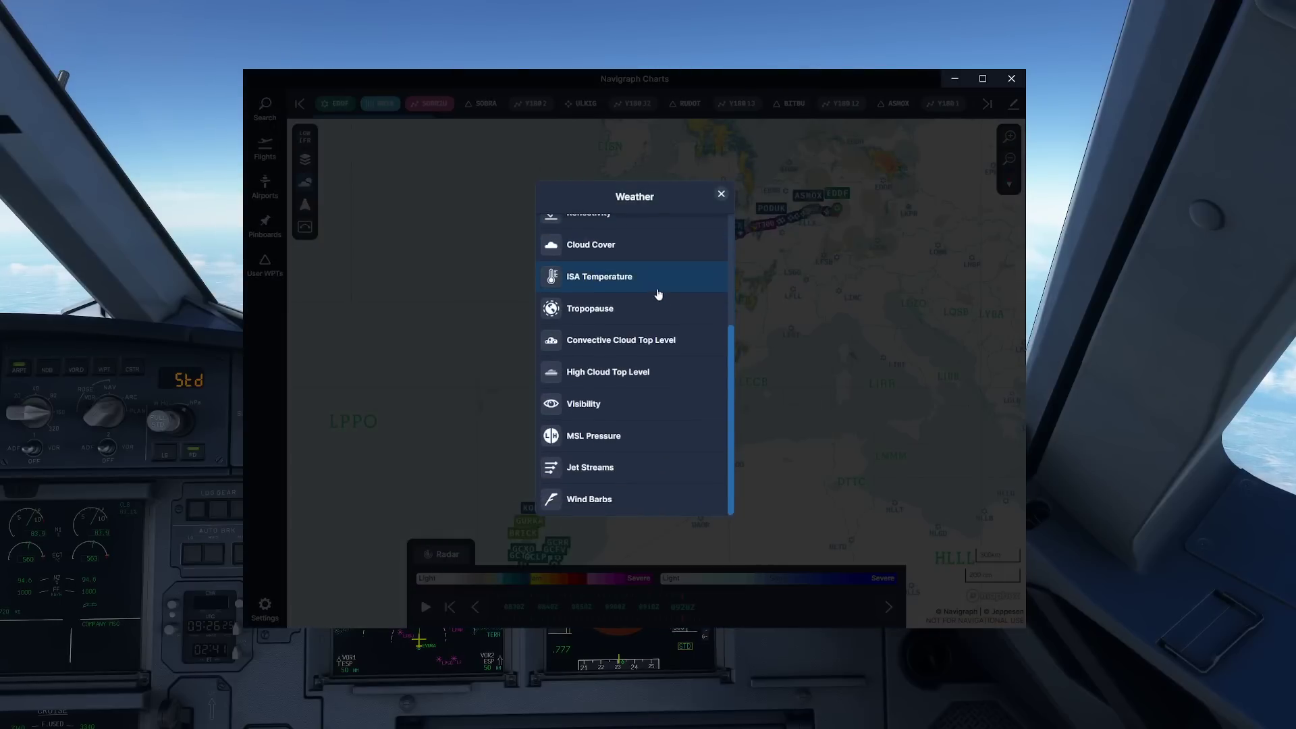
{"action": "scroll", "coordinate": [653, 341], "scroll_direction": "up", "scroll_amount": 5}
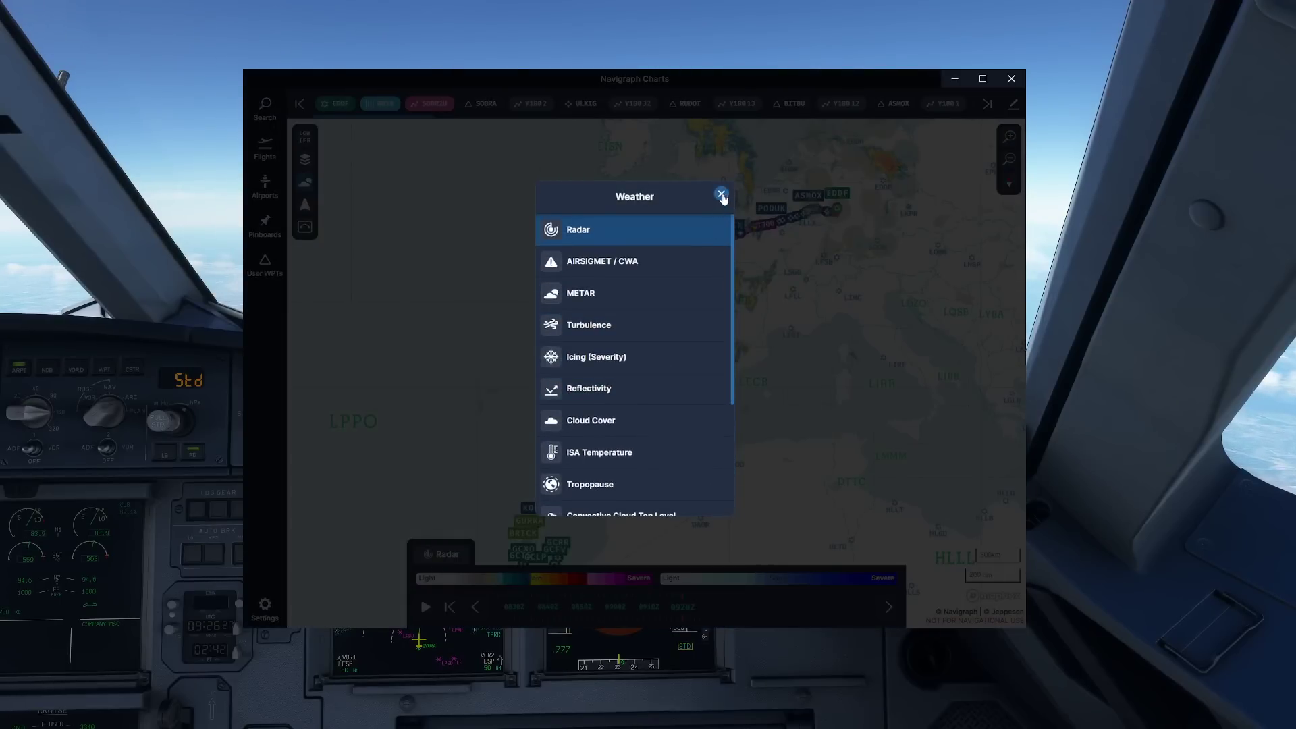
{"action": "left_click", "coordinate": [721, 194]}
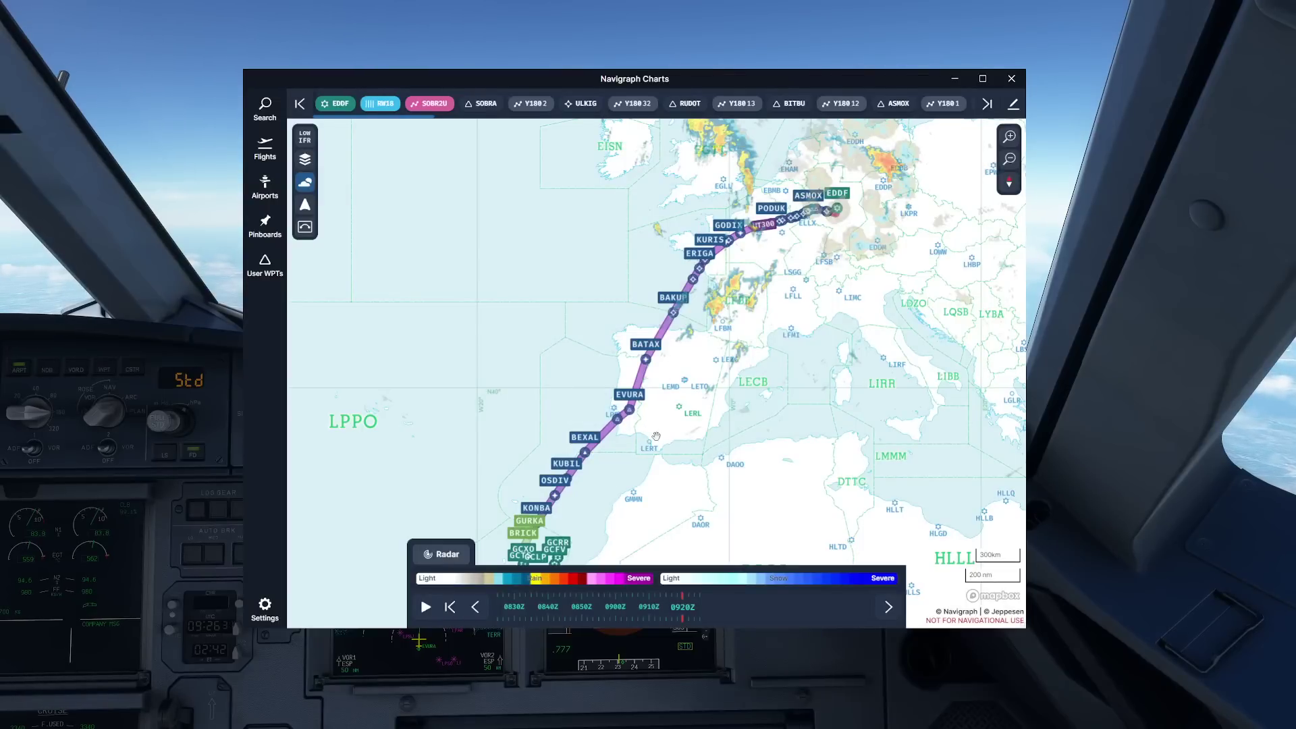
Inspect radar returns from the Canaries through France to EDDF, then show the weather layer list
{"action": "left_click_drag", "start_coordinate": [642, 513], "coordinate": [726, 399]}
{"action": "scroll", "coordinate": [732, 375], "scroll_direction": "up", "scroll_amount": 3}
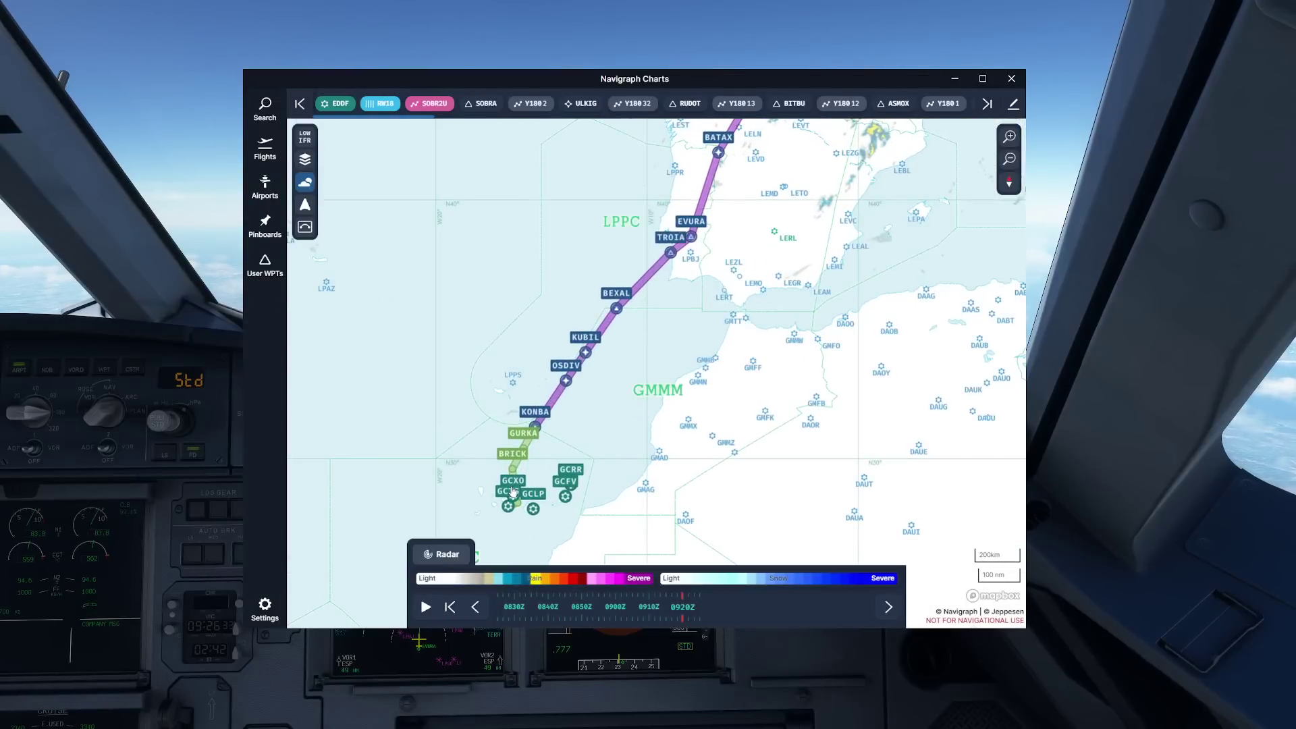
{"action": "left_click_drag", "start_coordinate": [730, 191], "coordinate": [676, 292]}
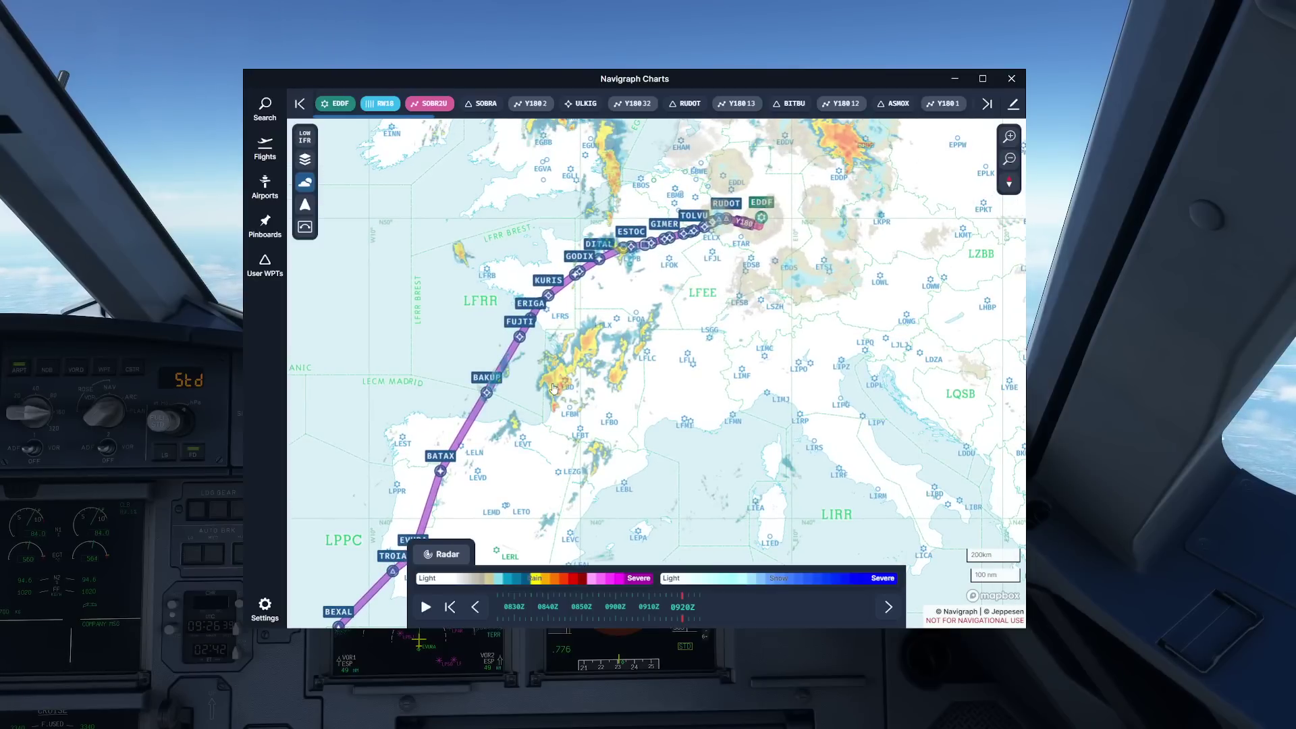
{"action": "scroll", "coordinate": [803, 137], "scroll_direction": "up", "scroll_amount": 2}
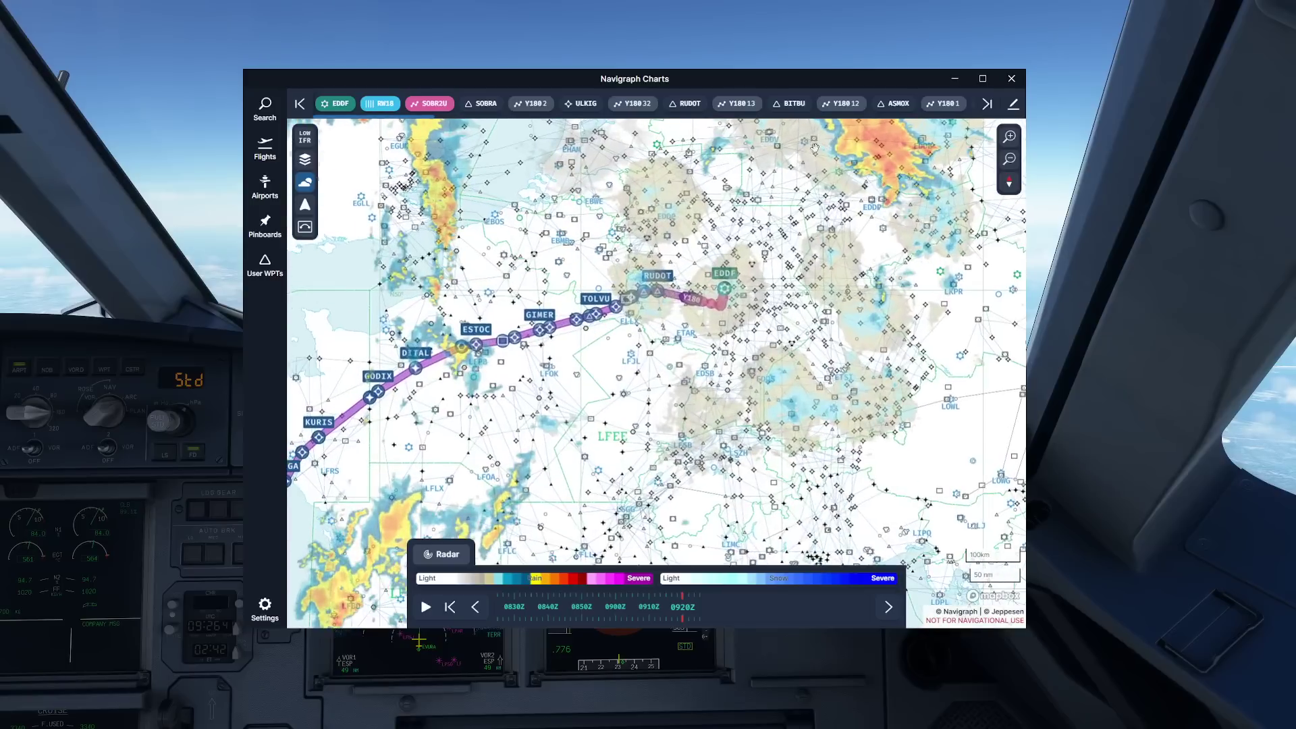
{"action": "left_click_drag", "start_coordinate": [904, 171], "coordinate": [833, 276]}
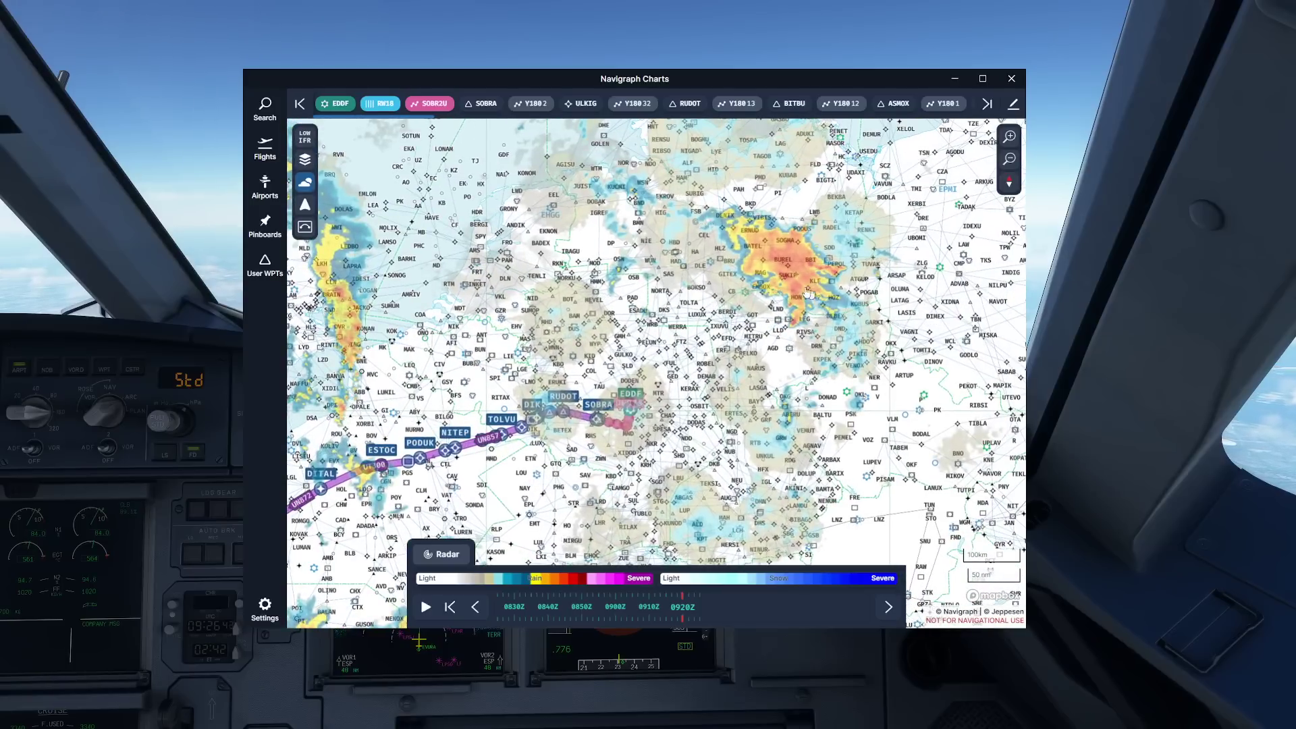
{"action": "scroll", "coordinate": [770, 247], "scroll_direction": "down", "scroll_amount": 1}
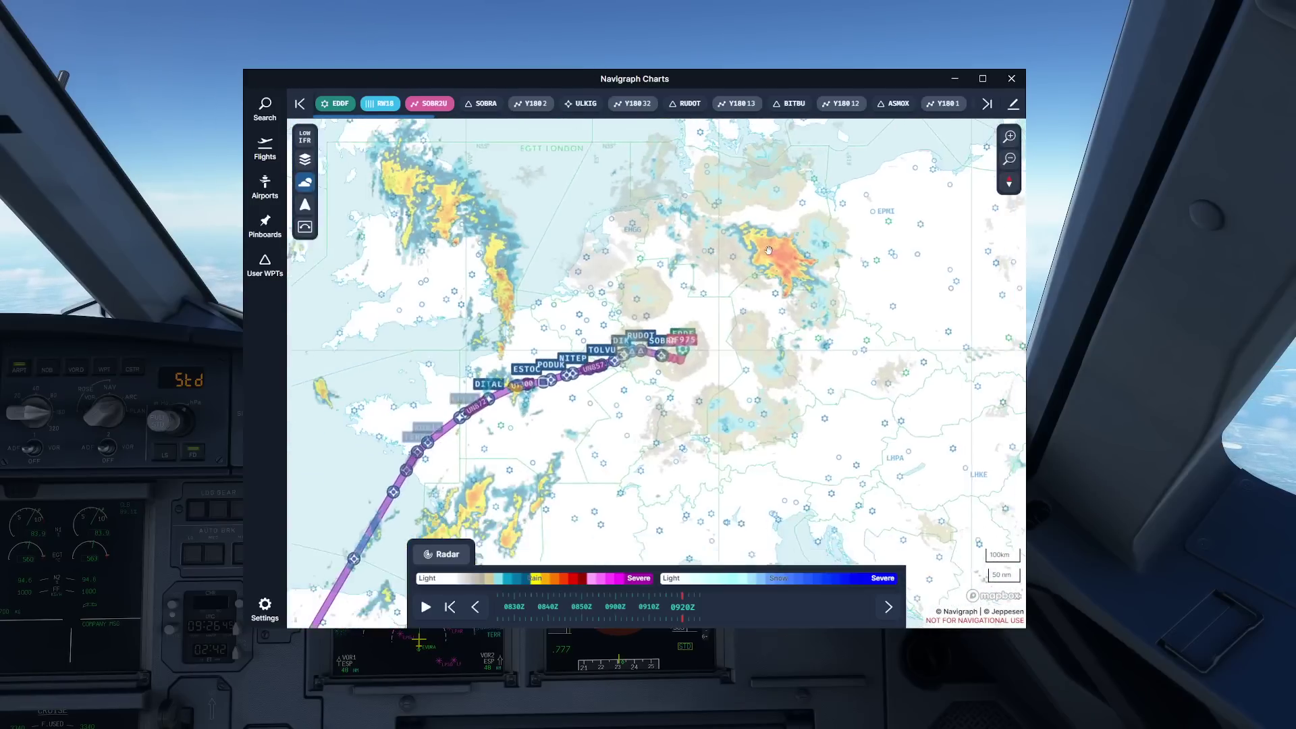
{"action": "left_click_drag", "start_coordinate": [533, 462], "coordinate": [688, 299]}
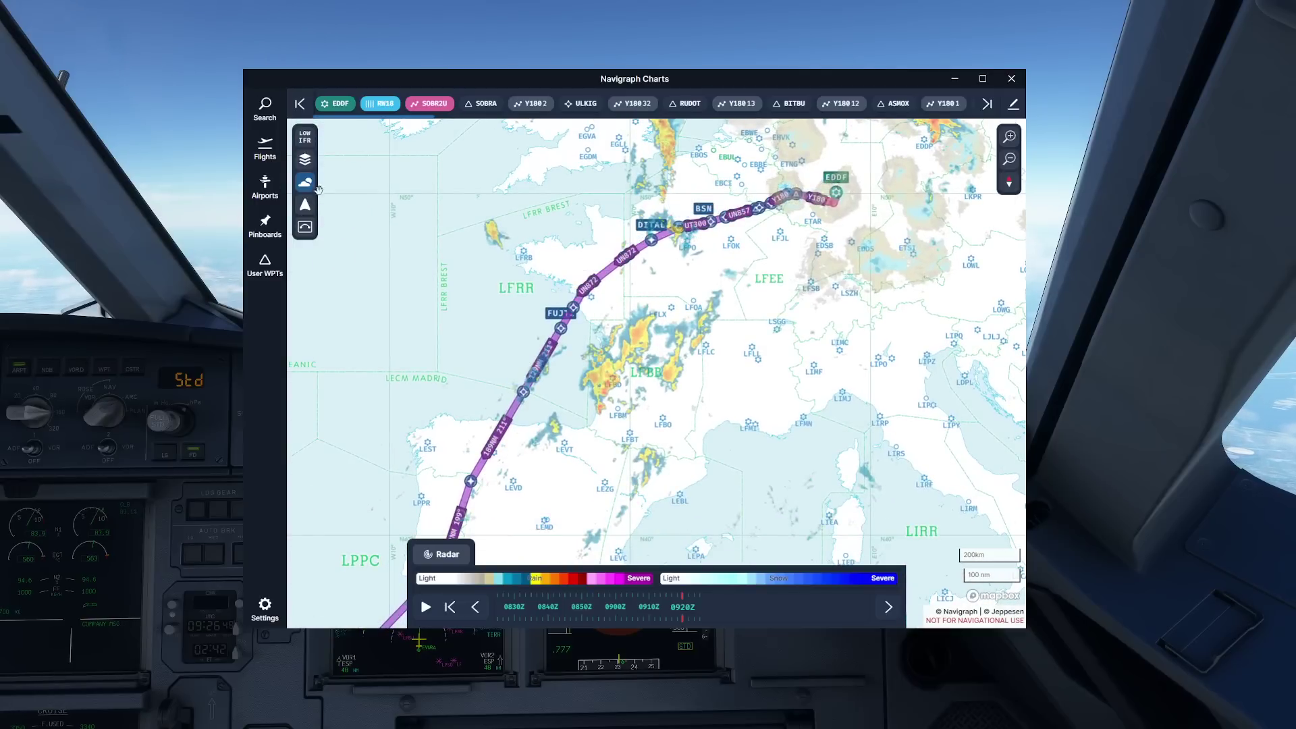
{"action": "left_click", "coordinate": [451, 556]}
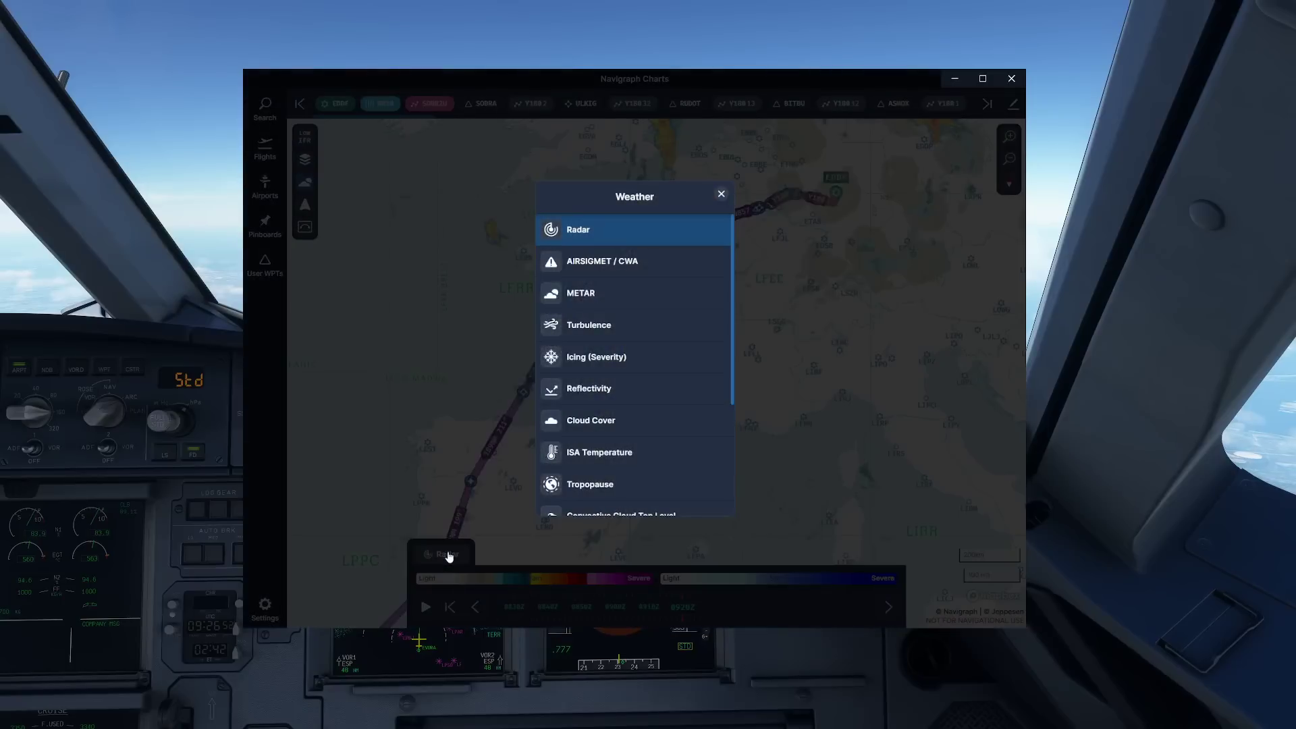
Switch the overlay to AIRSIGMET / CWA and open the thunderstorm SIGMET area near BAKUP
{"action": "left_click", "coordinate": [589, 264]}
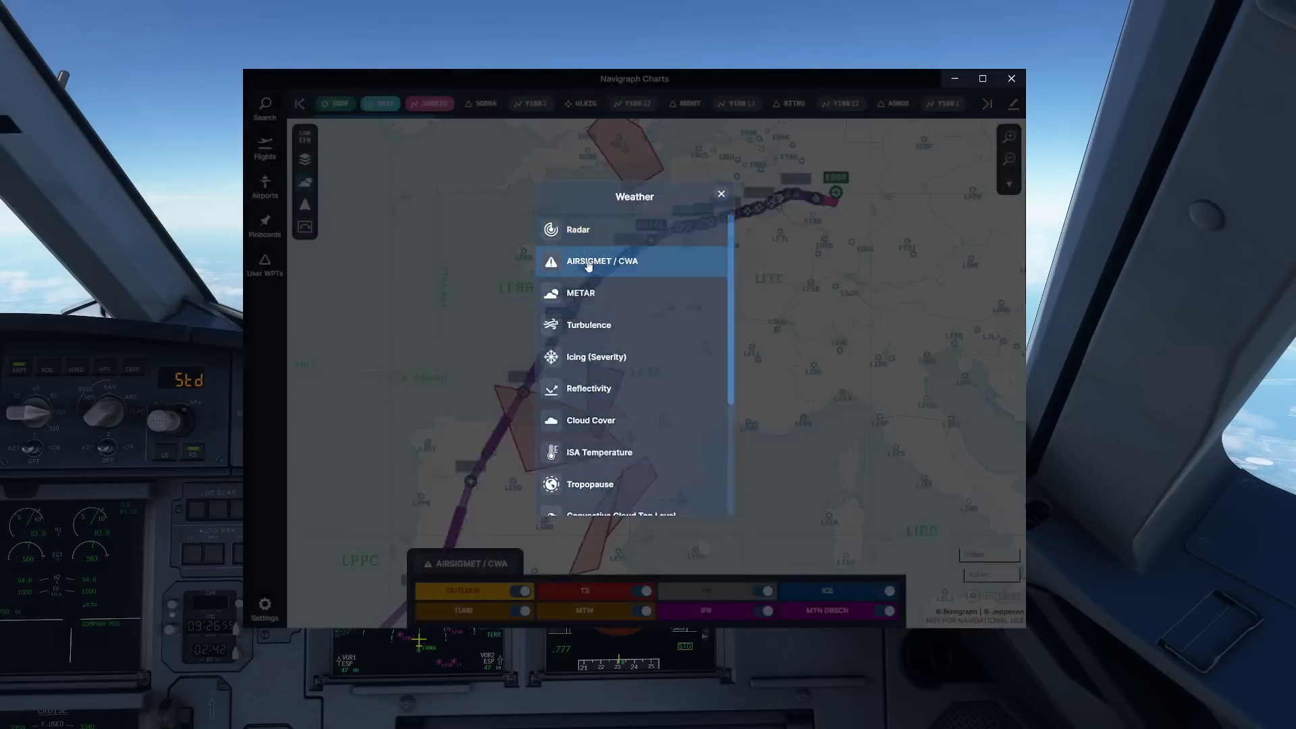
{"action": "left_click_drag", "start_coordinate": [807, 341], "coordinate": [828, 337]}
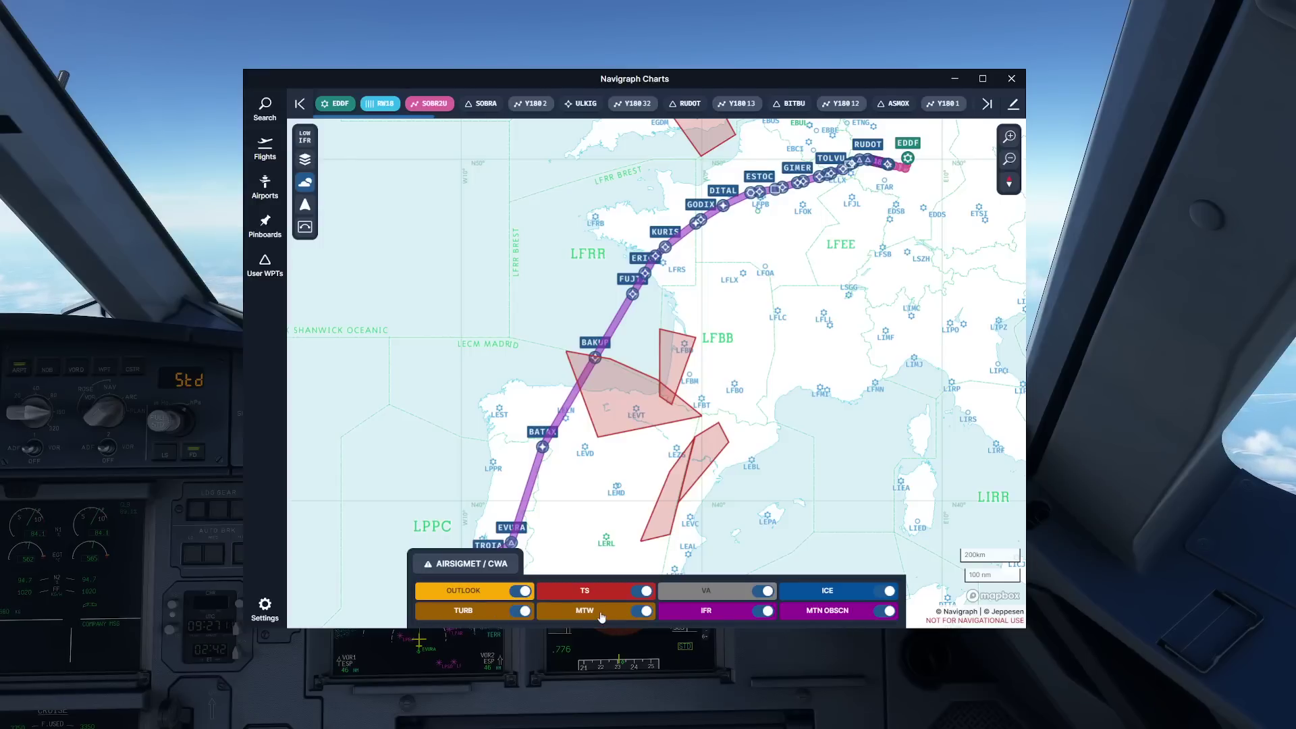
{"action": "left_click_drag", "start_coordinate": [599, 466], "coordinate": [588, 453]}
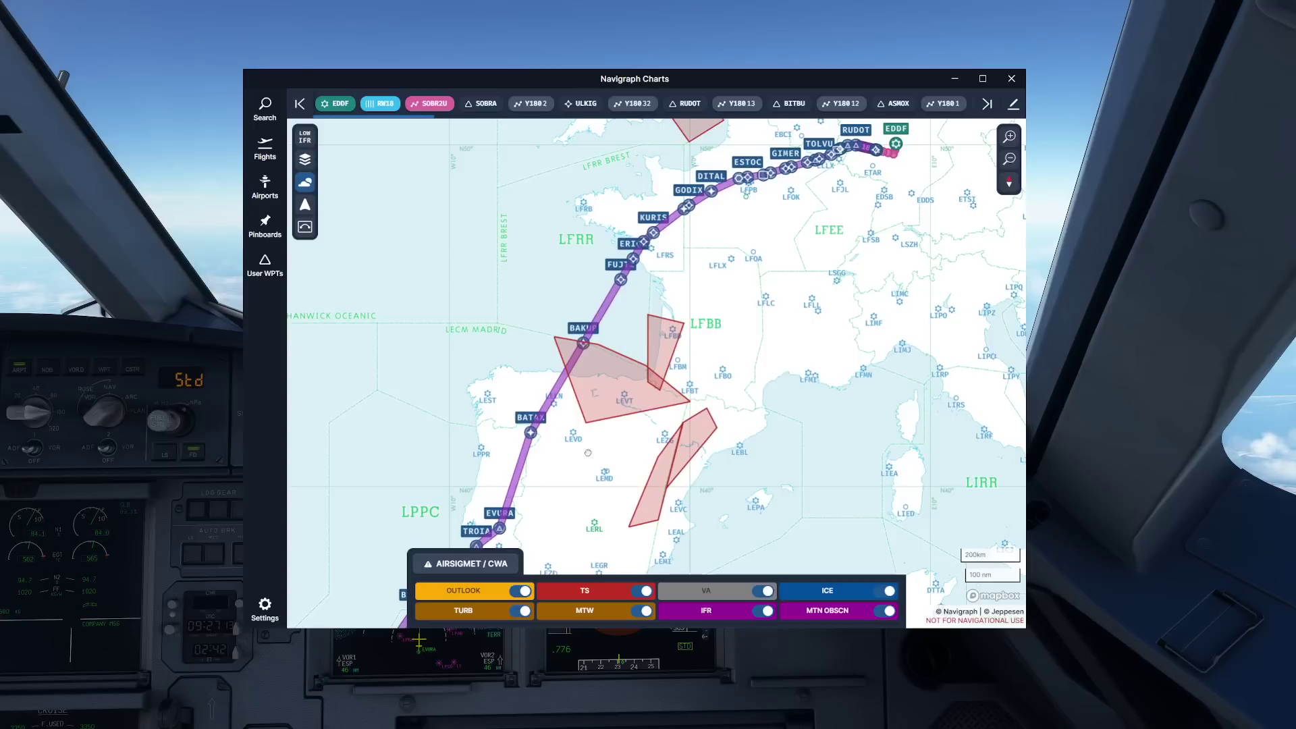
{"action": "left_click", "coordinate": [609, 382]}
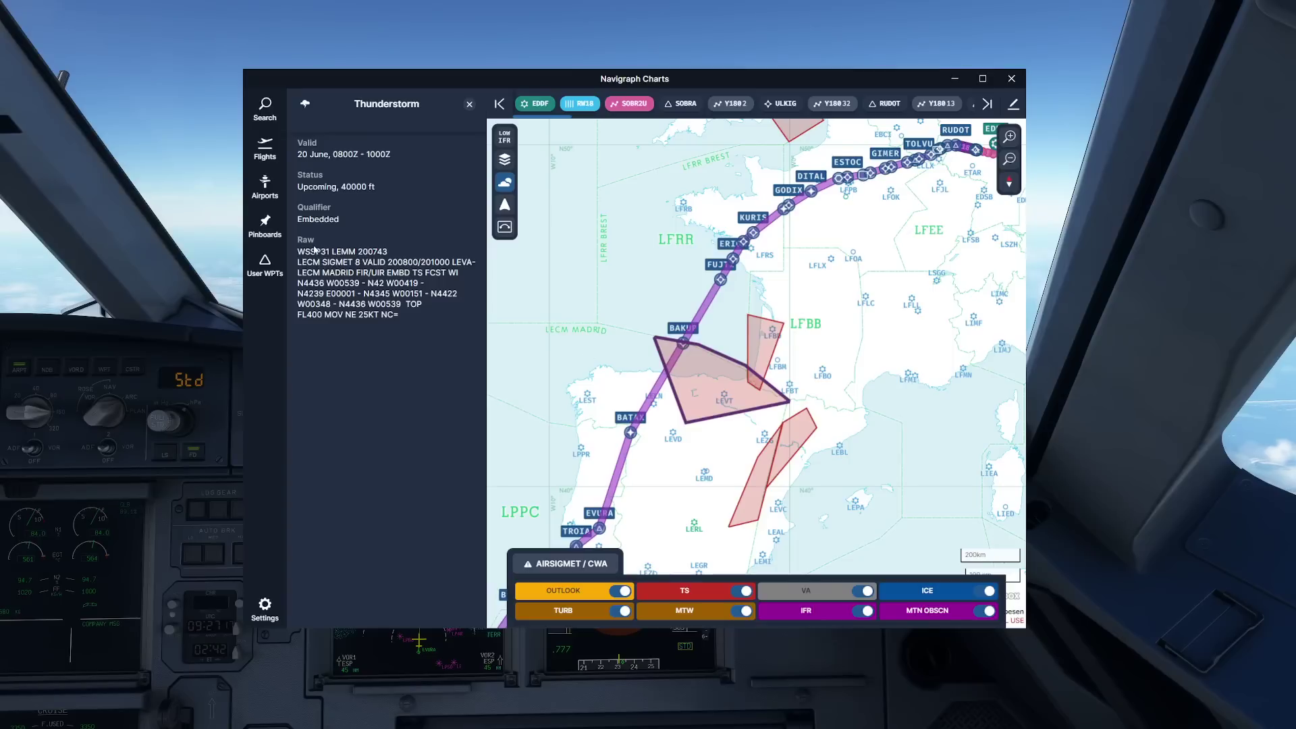
Point out the SIGMET's 0800Z–1000Z validity, Embedded qualifier and raw text, then close the details
{"action": "left_click_drag", "start_coordinate": [334, 157], "coordinate": [389, 156]}
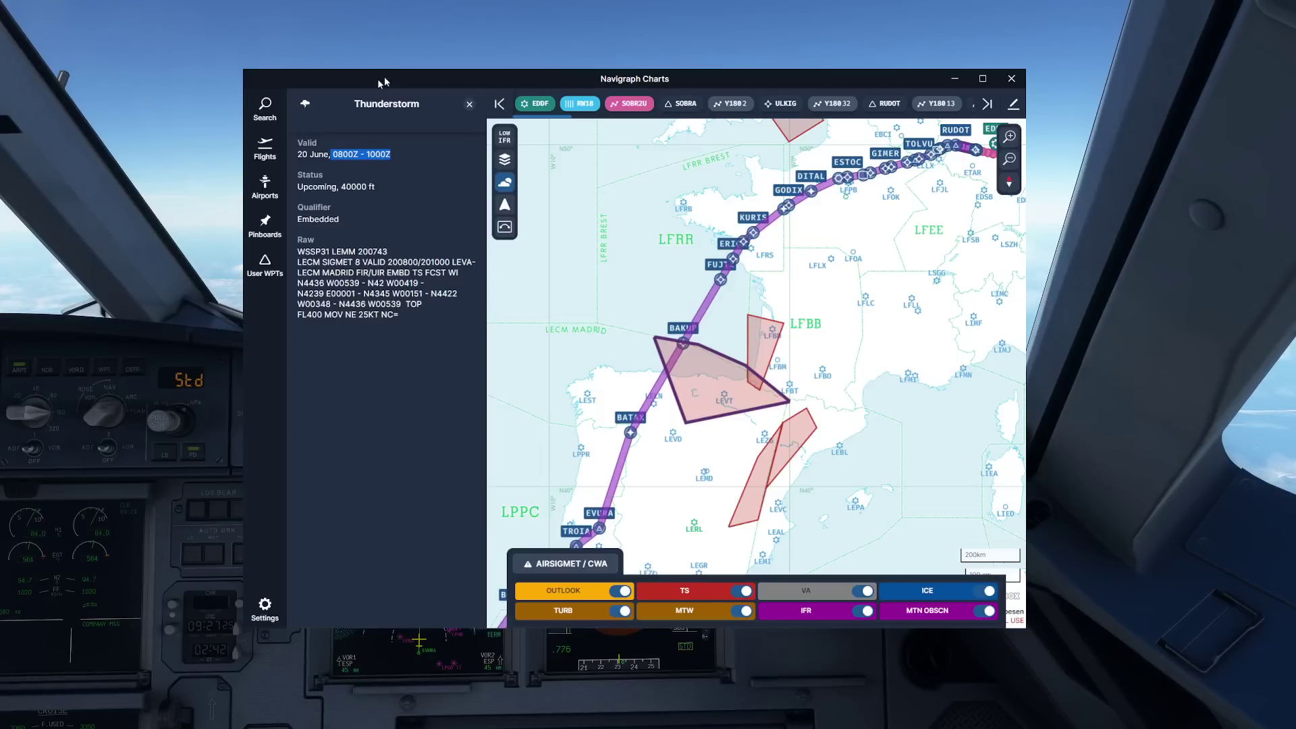
{"action": "left_click", "coordinate": [403, 264]}
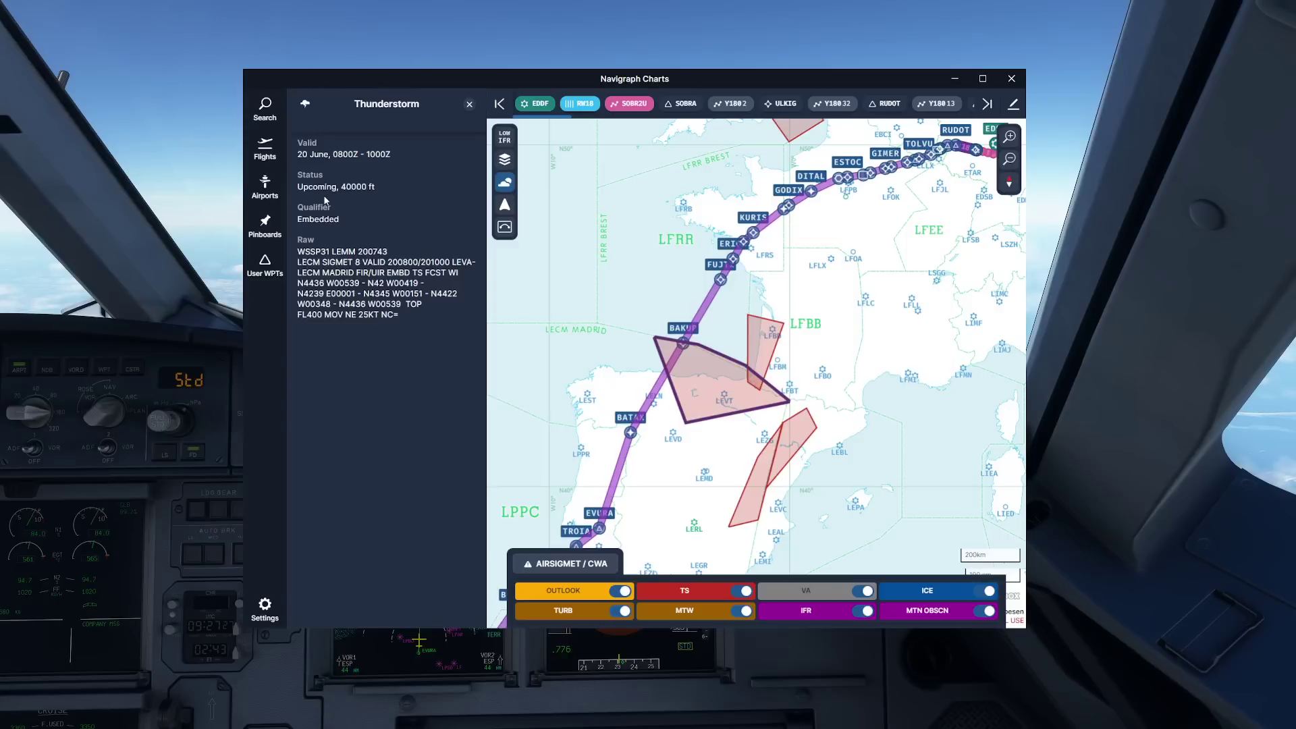
{"action": "left_click_drag", "start_coordinate": [352, 218], "coordinate": [304, 213]}
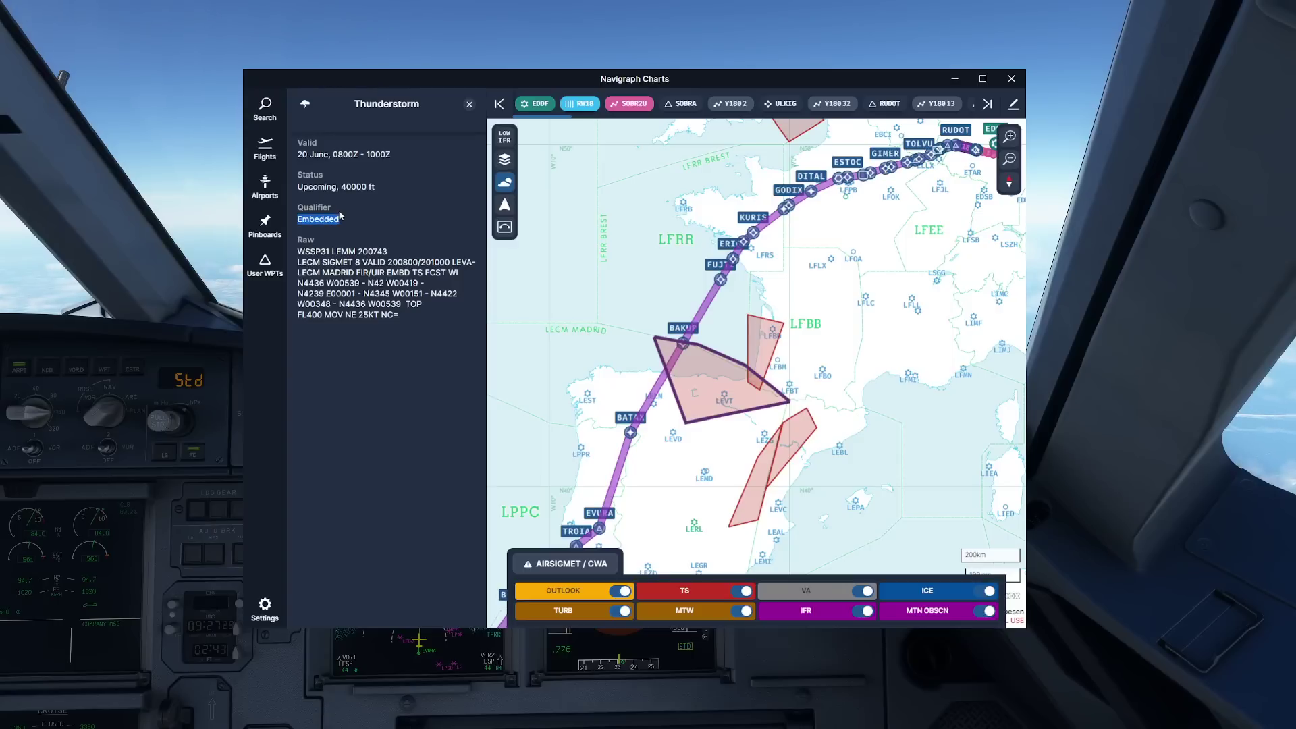
{"action": "left_click_drag", "start_coordinate": [376, 186], "coordinate": [316, 186]}
{"action": "left_click", "coordinate": [322, 185]}
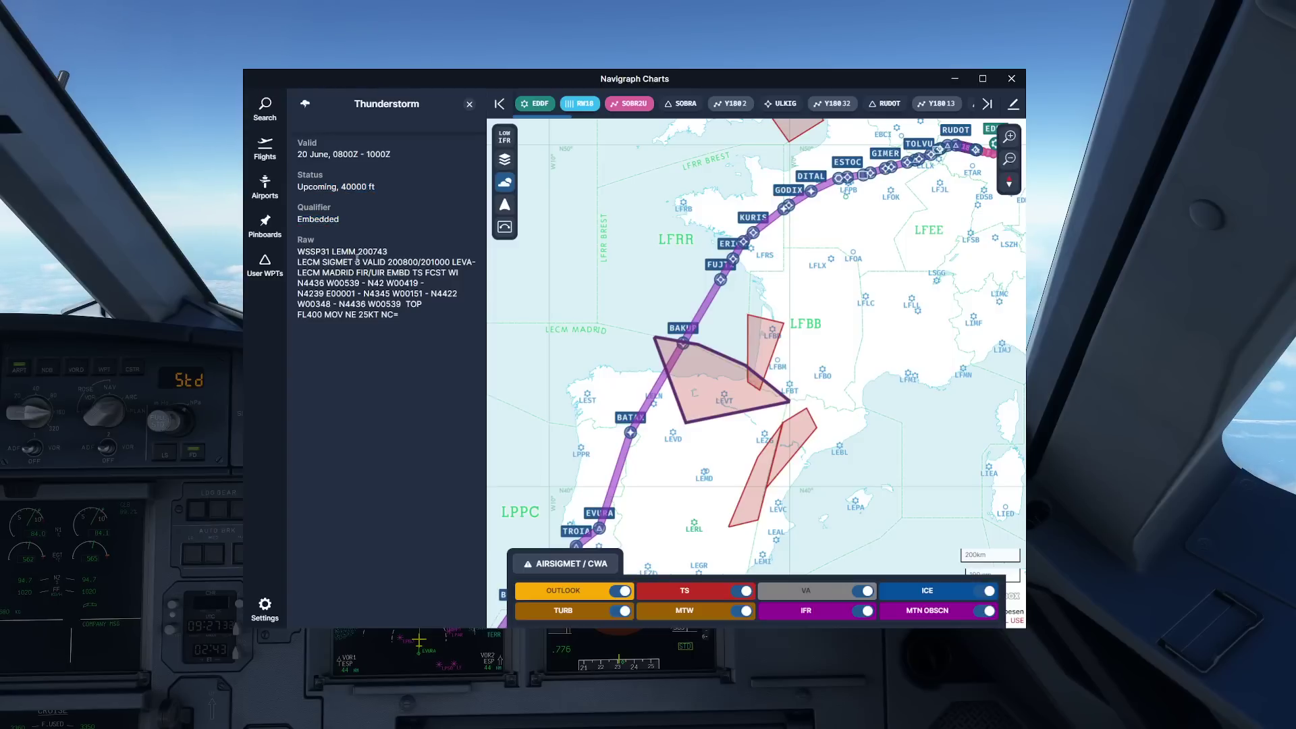
{"action": "left_click_drag", "start_coordinate": [385, 272], "coordinate": [438, 329]}
{"action": "left_click", "coordinate": [438, 329]}
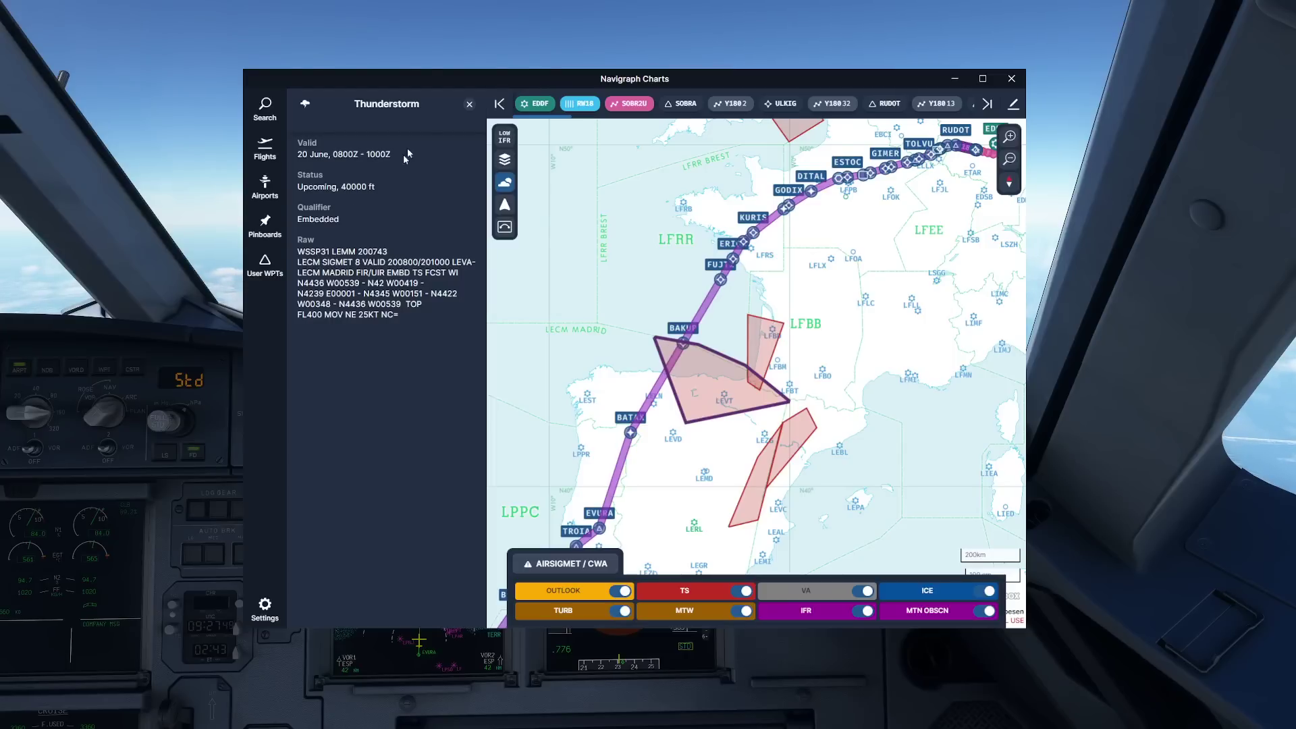
{"action": "left_click", "coordinate": [470, 105]}
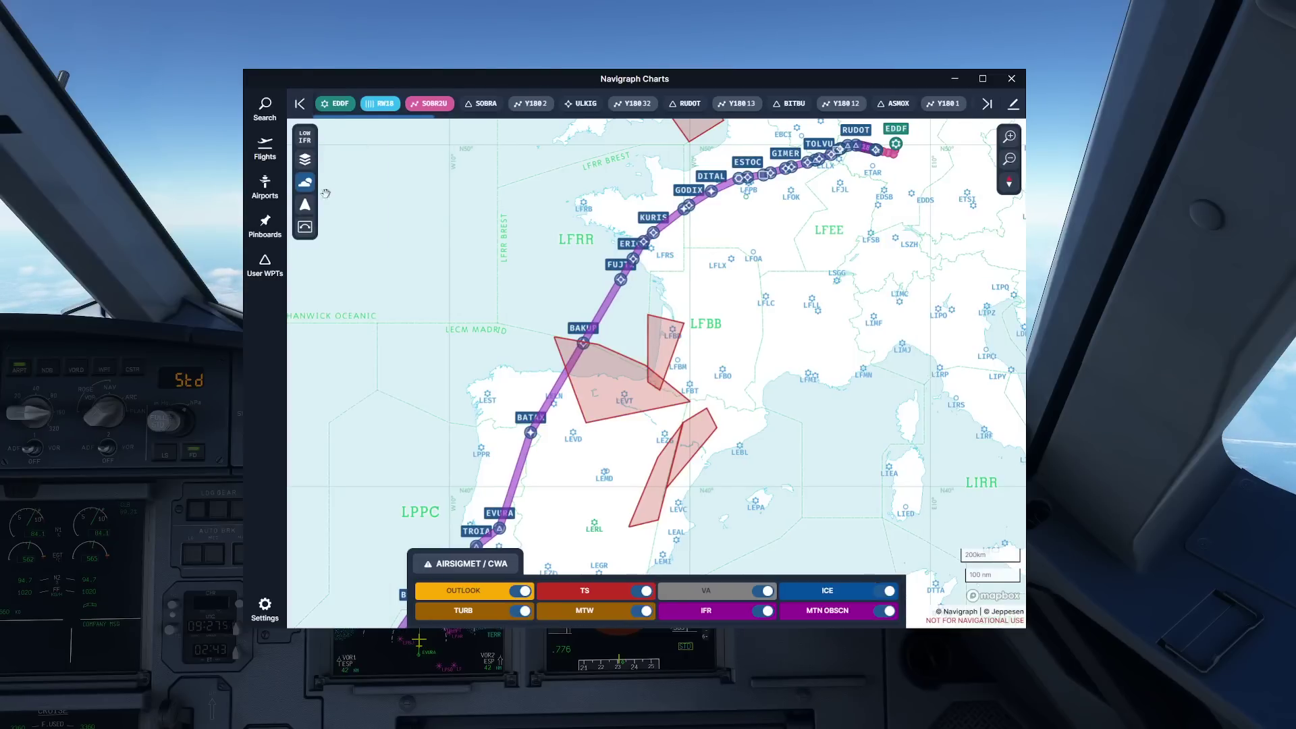
Switch the weather overlay to METAR and open the LEXJ and LFBC station reports
{"action": "left_click", "coordinate": [457, 574]}
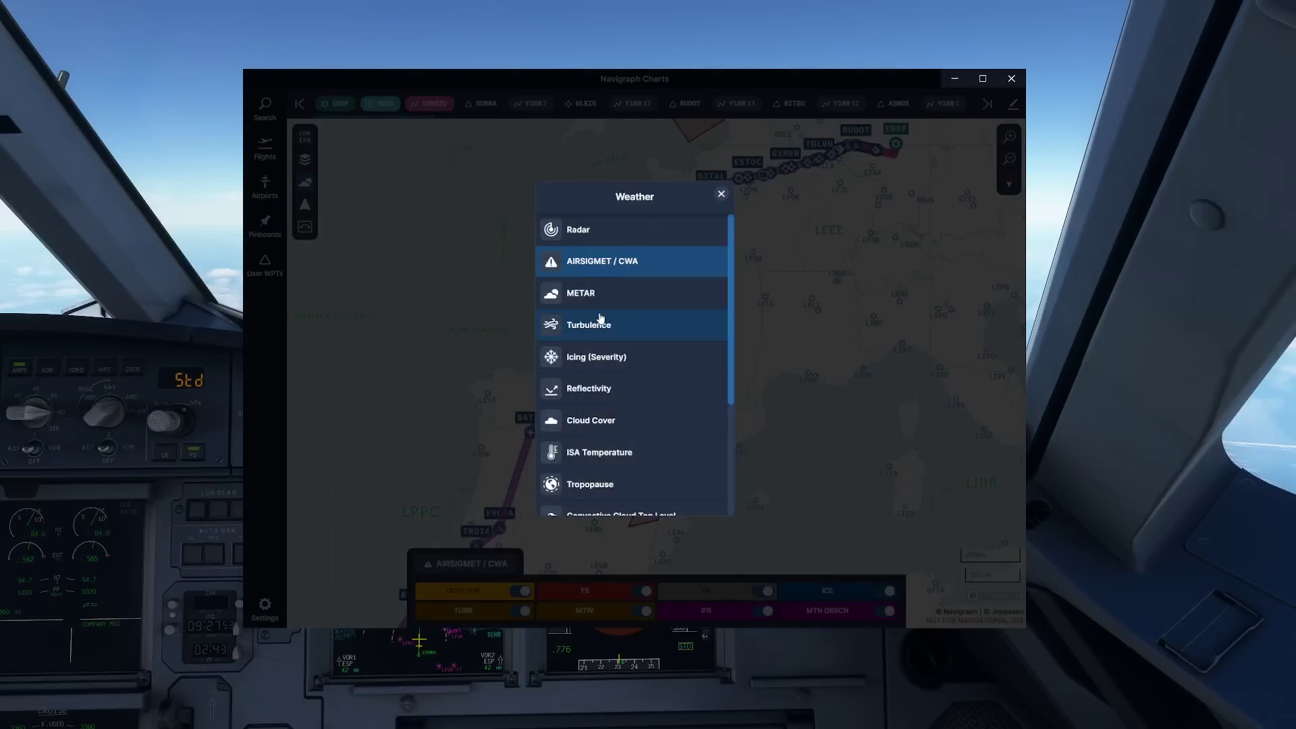
{"action": "left_click", "coordinate": [627, 300]}
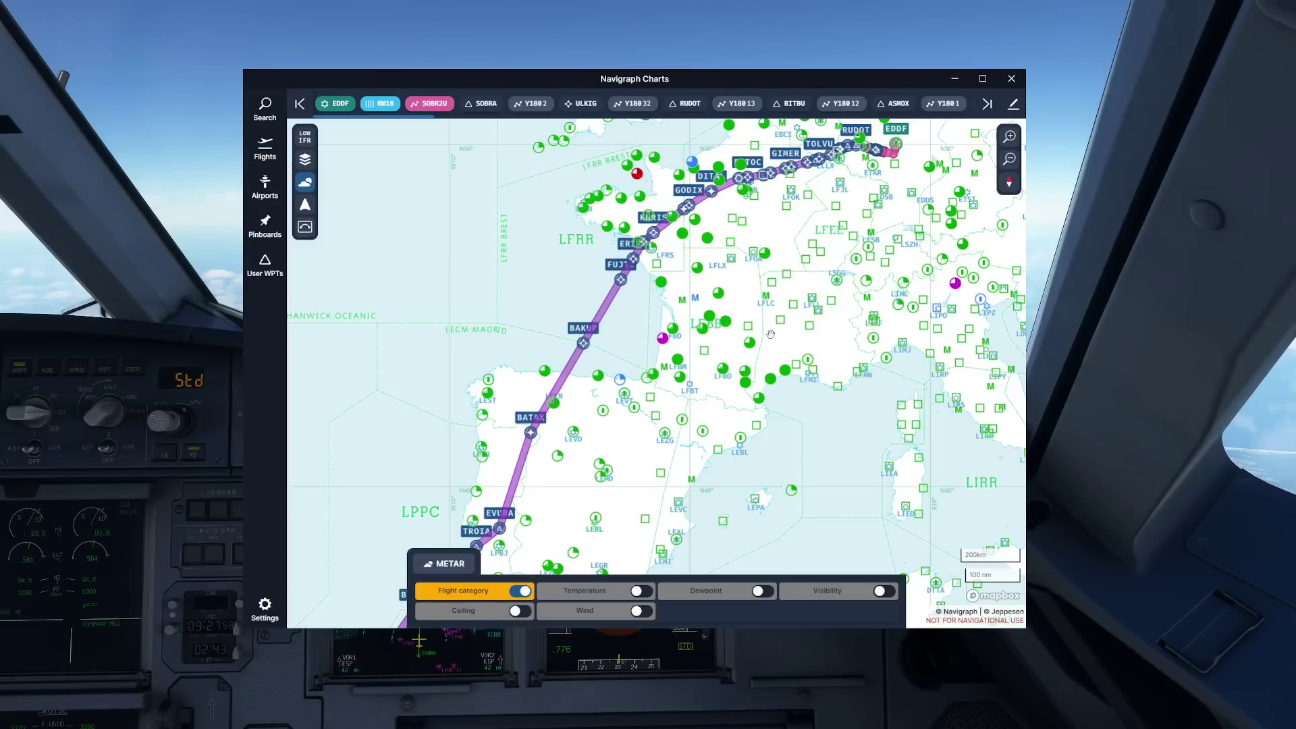
{"action": "left_click", "coordinate": [598, 378]}
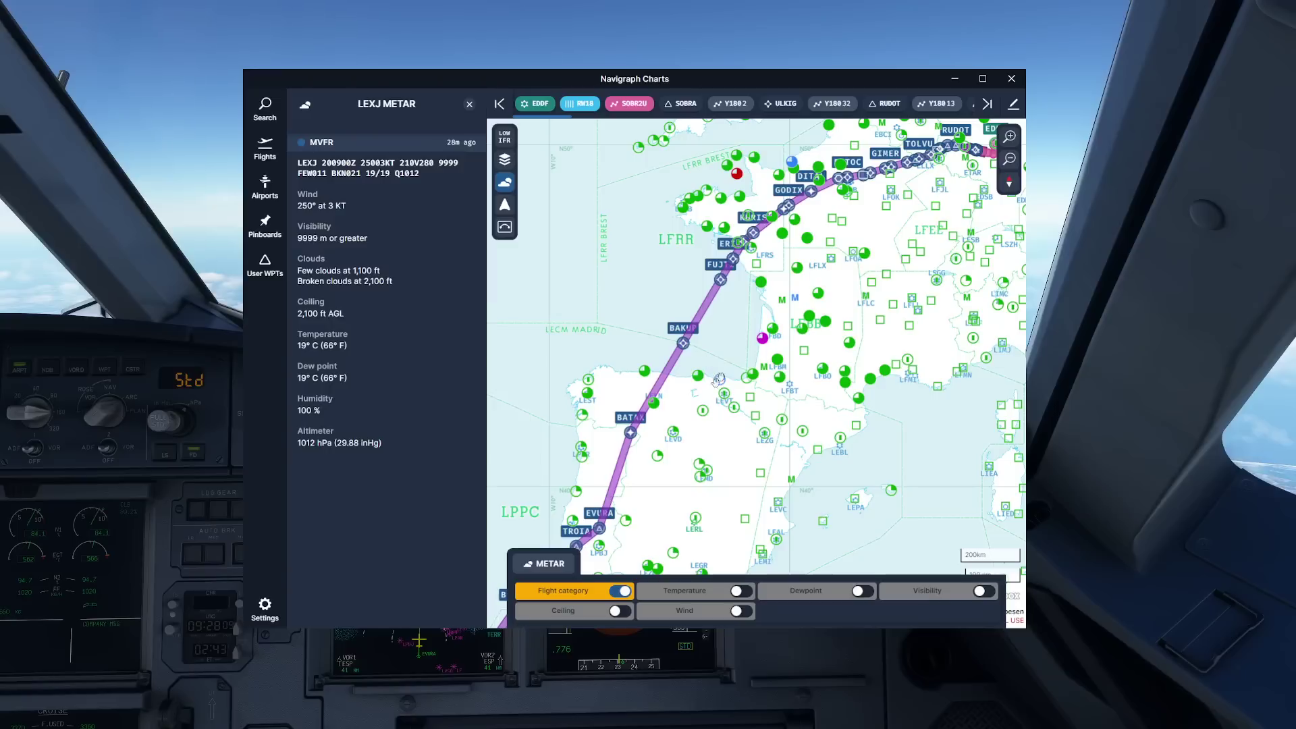
{"action": "left_click", "coordinate": [762, 339]}
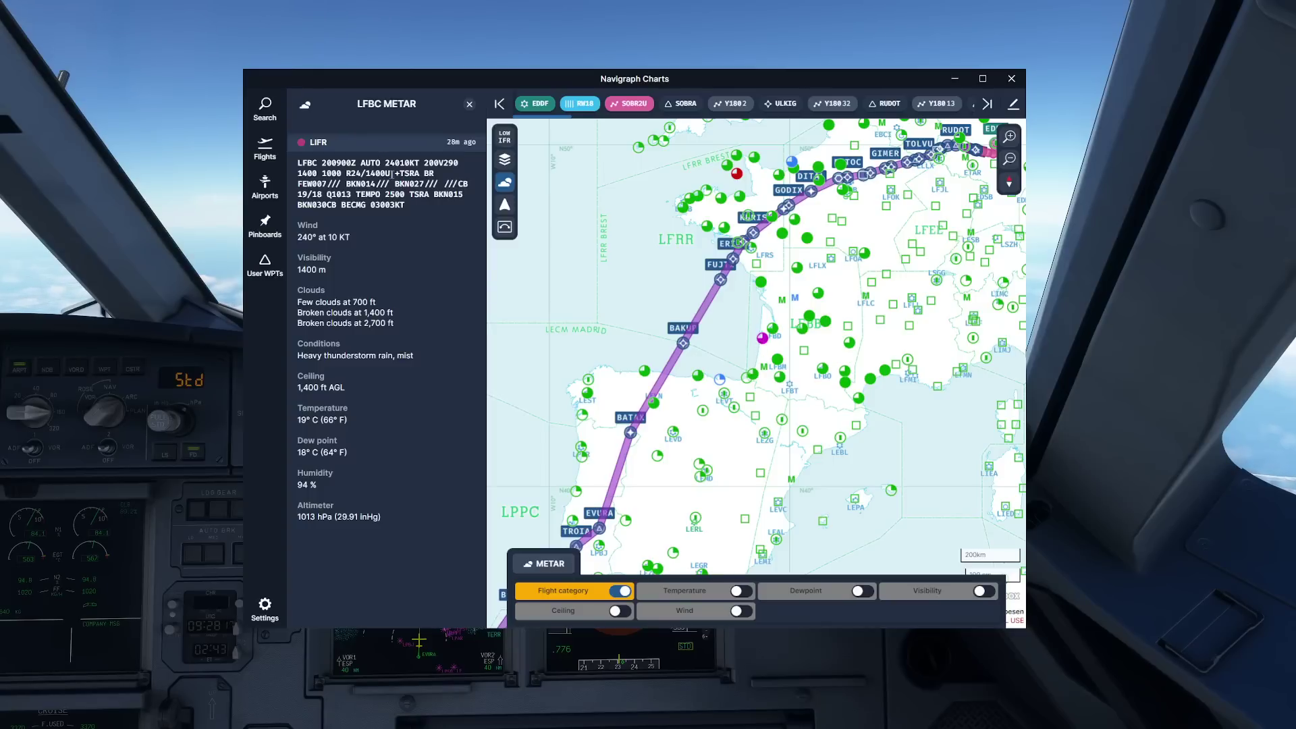
Highlight the +TSRA heavy thunderstorm rain code in the LFBC METAR and show the layer list
{"action": "left_click_drag", "start_coordinate": [392, 173], "coordinate": [427, 174]}
{"action": "left_click", "coordinate": [427, 174]}
{"action": "left_click", "coordinate": [538, 565]}
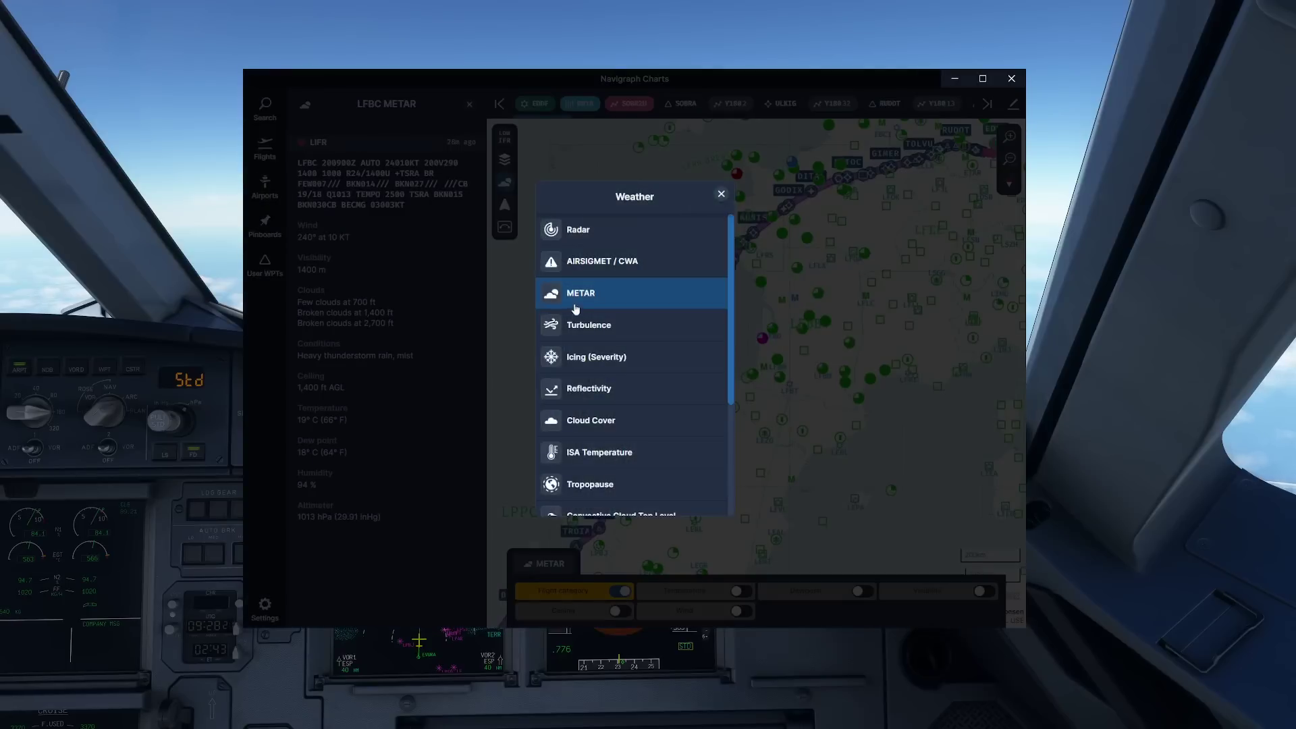
Switch the overlay to Radar, then back to METAR, and show the EGJJ station METAR
{"action": "left_click", "coordinate": [612, 231]}
{"action": "left_click", "coordinate": [756, 313]}
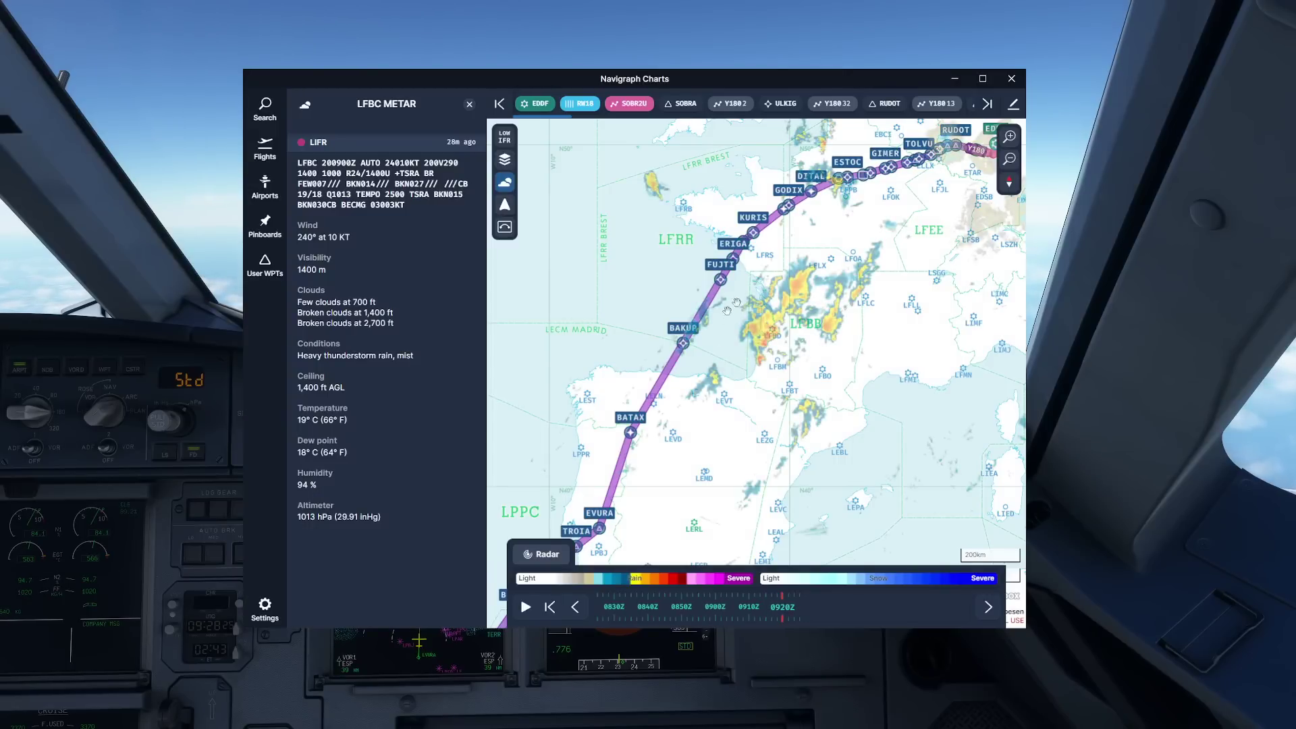
{"action": "left_click", "coordinate": [547, 555]}
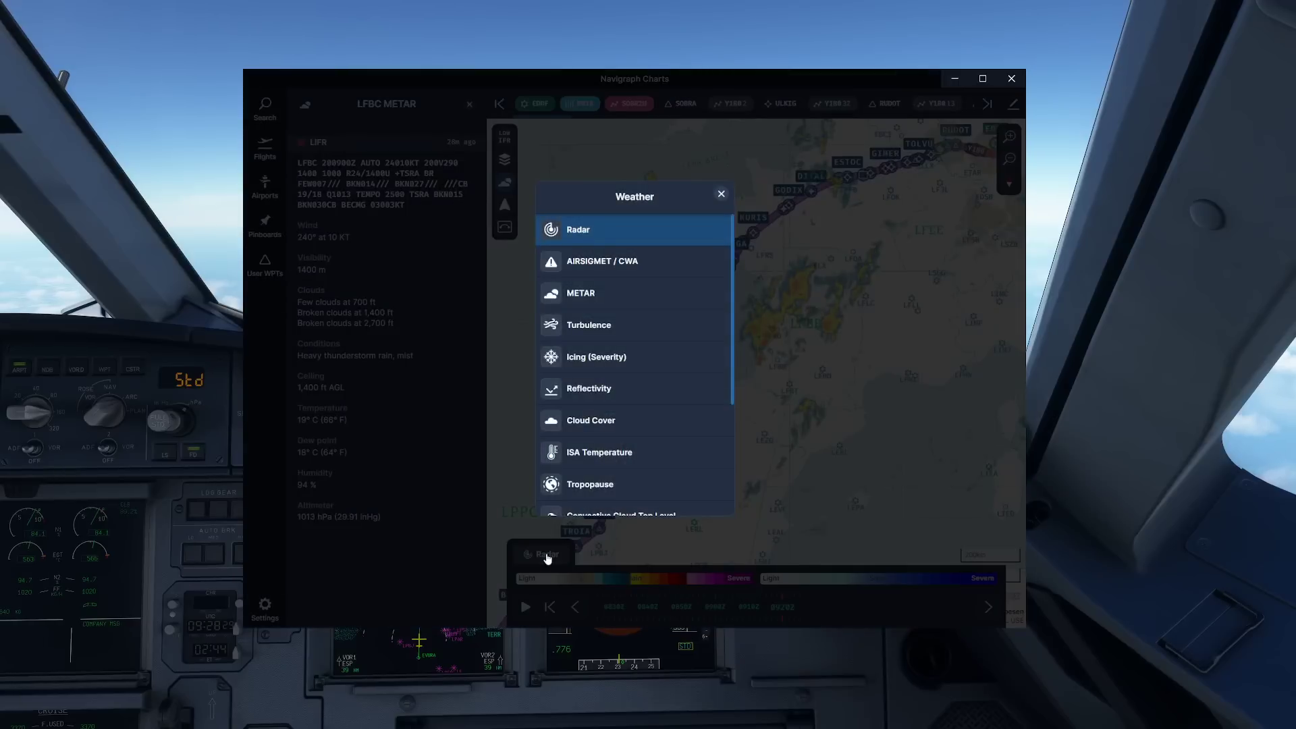
{"action": "left_click", "coordinate": [600, 292]}
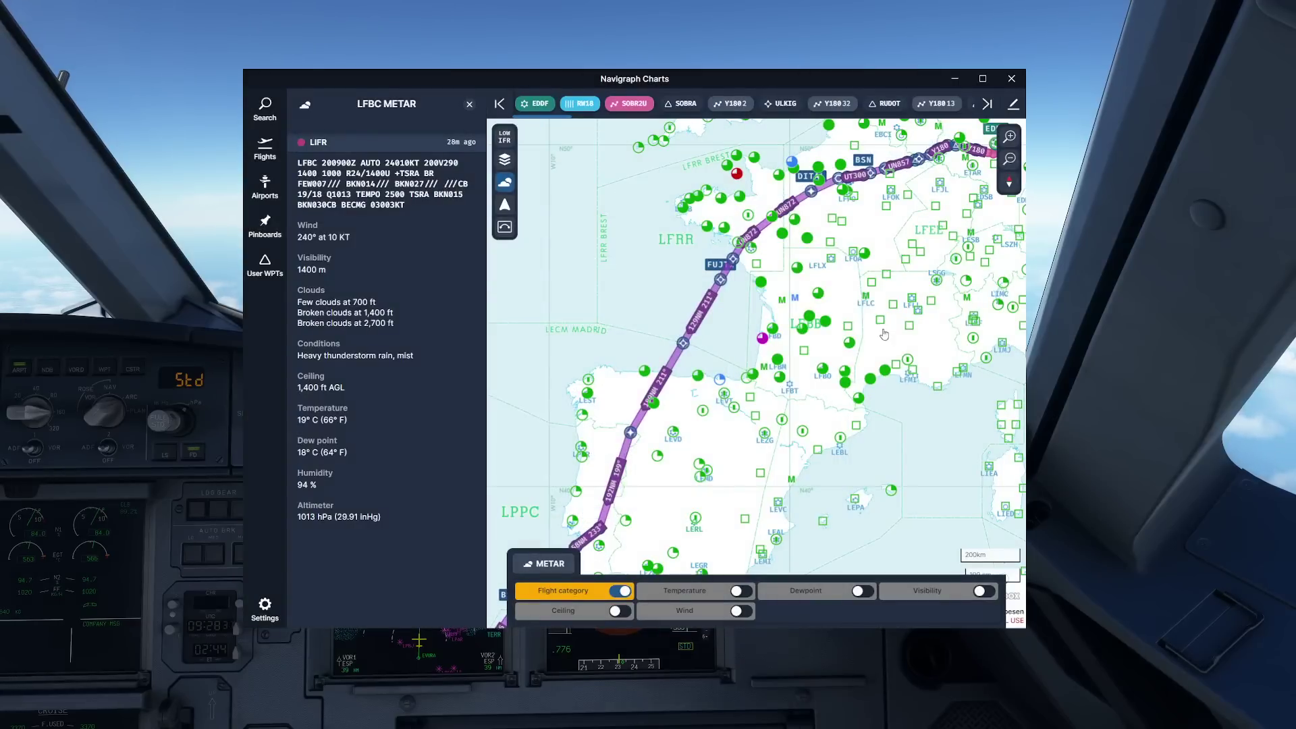
{"action": "left_click_drag", "start_coordinate": [916, 239], "coordinate": [861, 440]}
{"action": "left_click", "coordinate": [685, 375]}
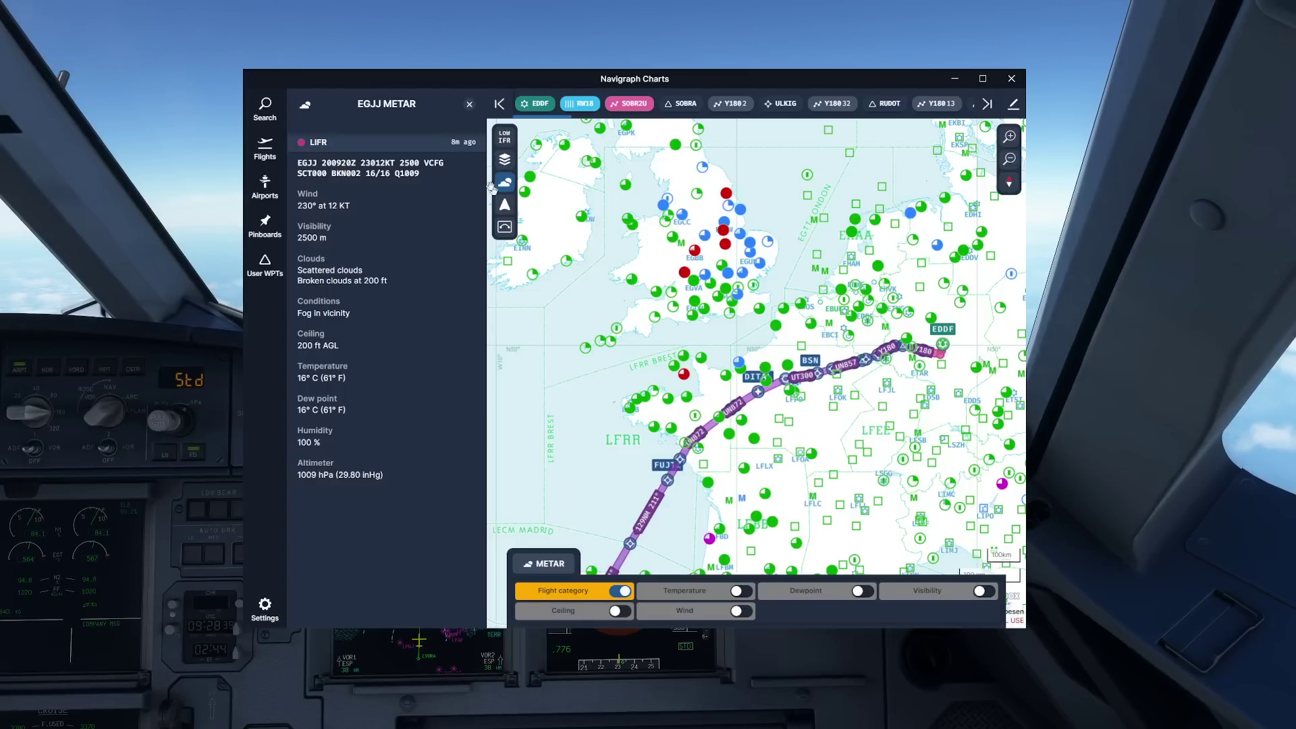
Highlight the visibility and cloud layer groups in the EGJJ METAR text
{"action": "left_click_drag", "start_coordinate": [402, 168], "coordinate": [448, 169]}
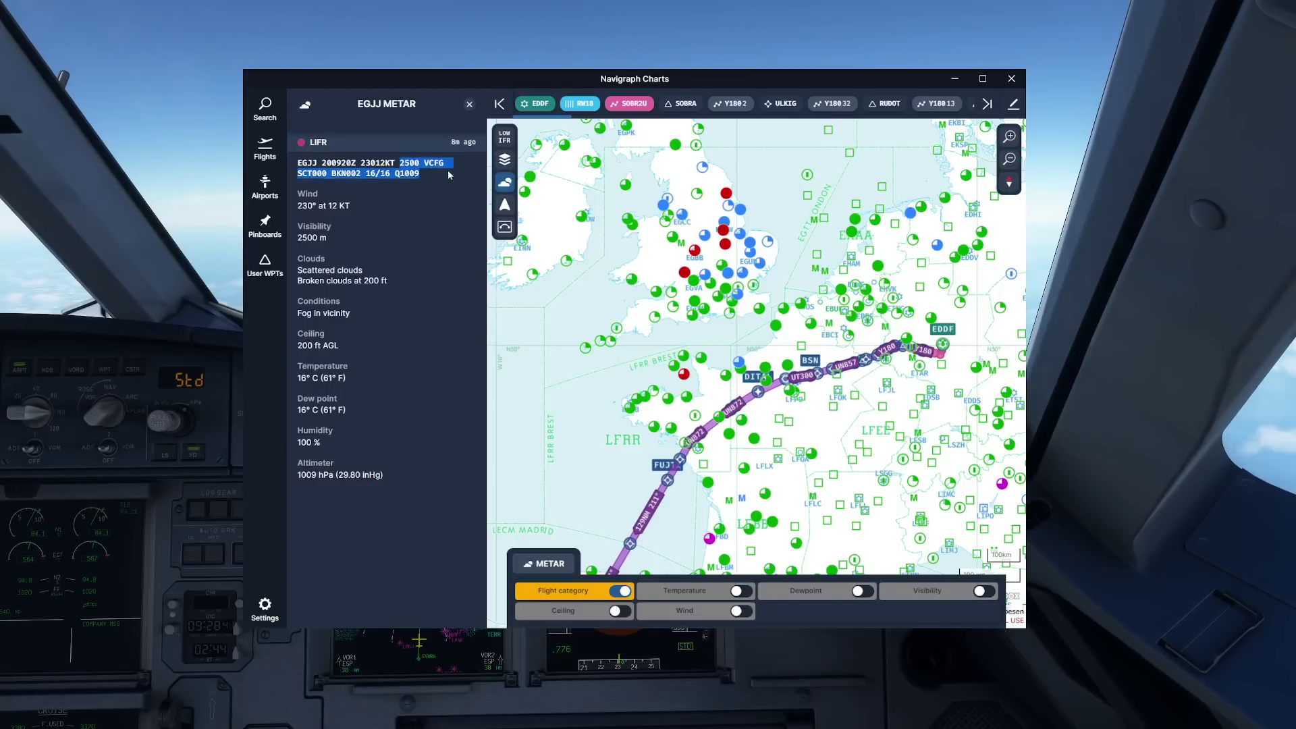
{"action": "left_click", "coordinate": [448, 168]}
{"action": "left_click_drag", "start_coordinate": [311, 173], "coordinate": [371, 174]}
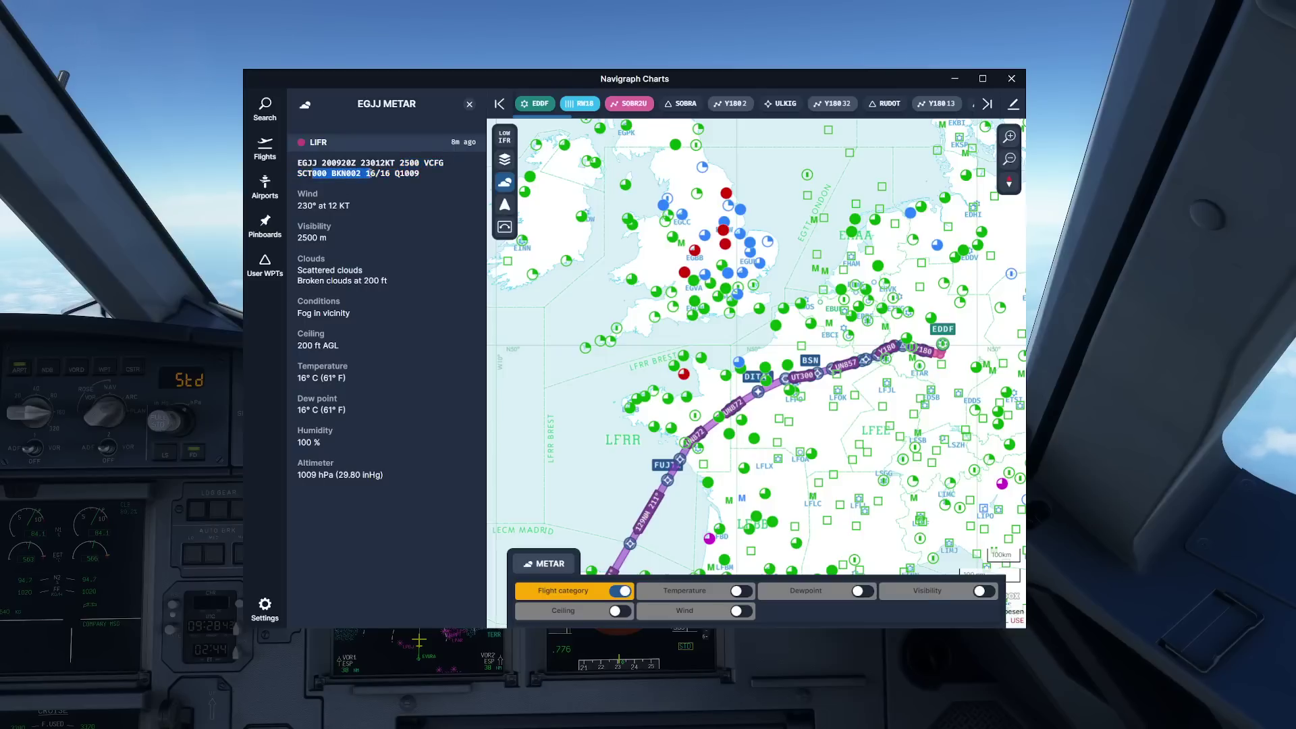
{"action": "left_click", "coordinate": [360, 179]}
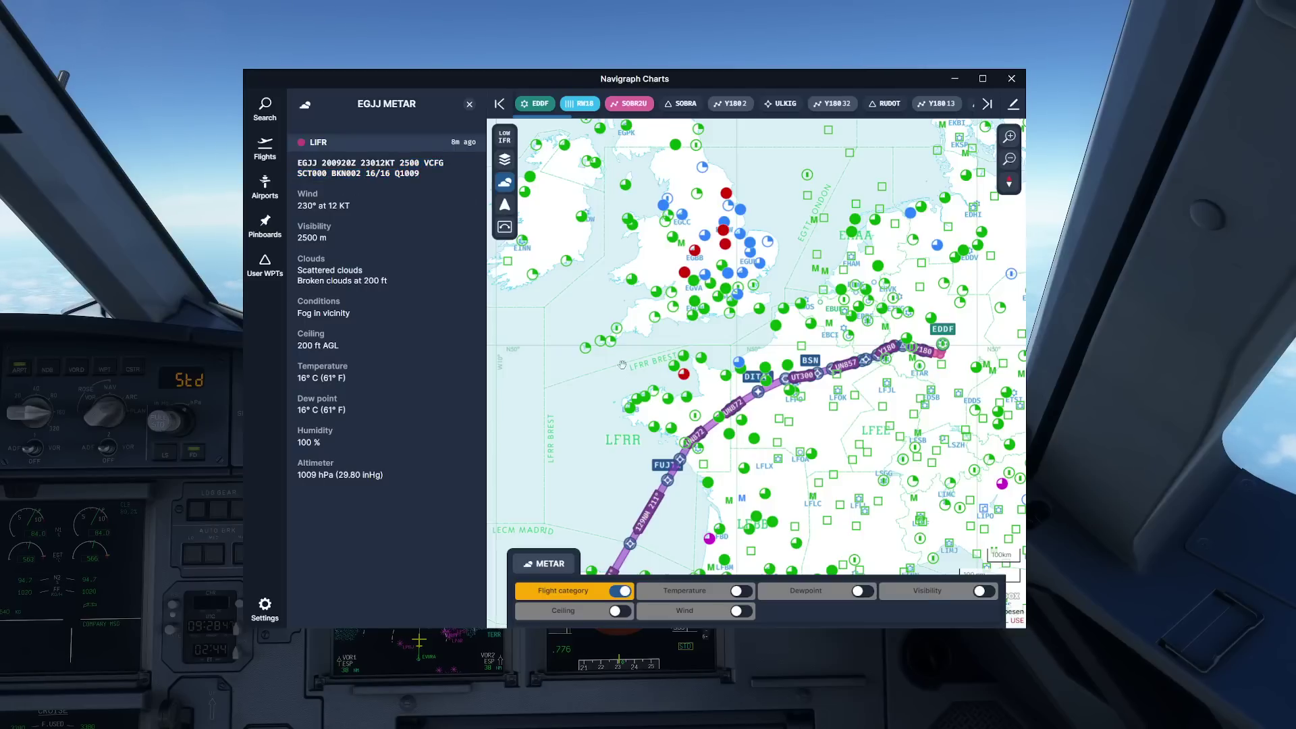
Show the METARs for LFOJ over western France and LESA in Spain
{"action": "left_click_drag", "start_coordinate": [707, 387], "coordinate": [650, 317]}
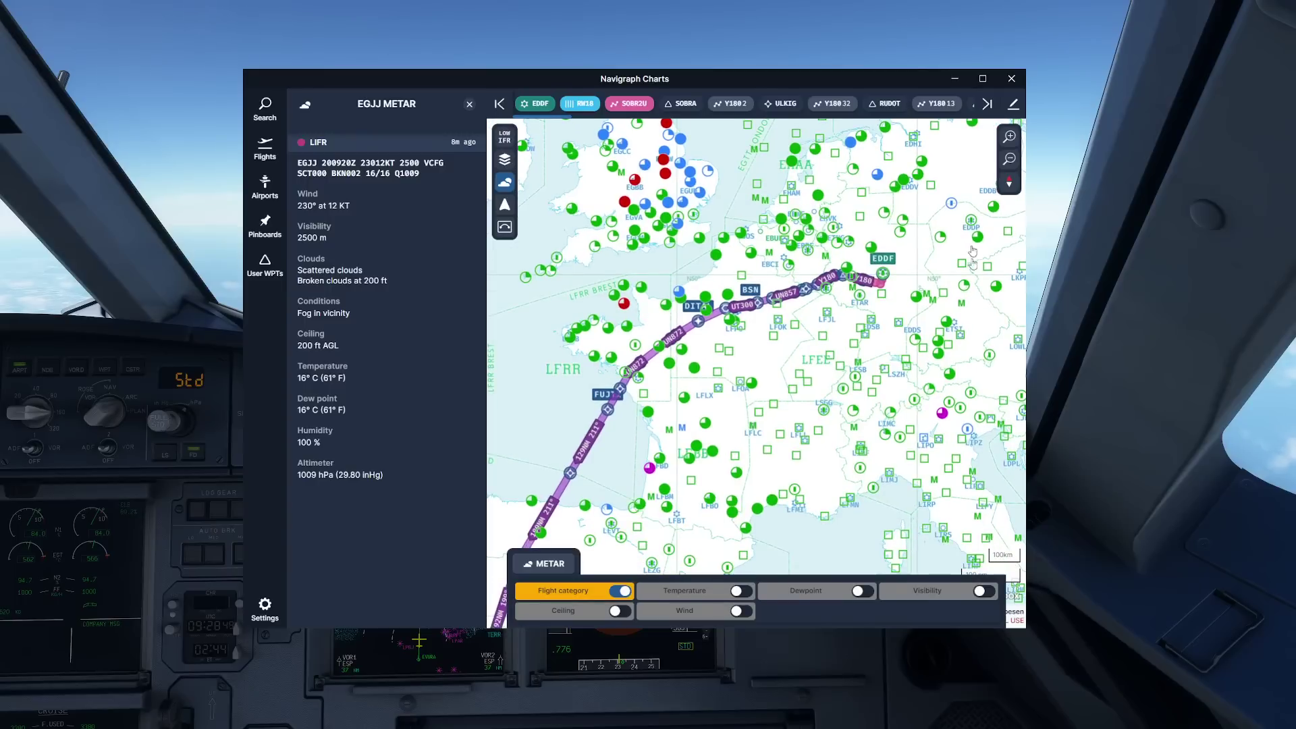
{"action": "left_click", "coordinate": [720, 351]}
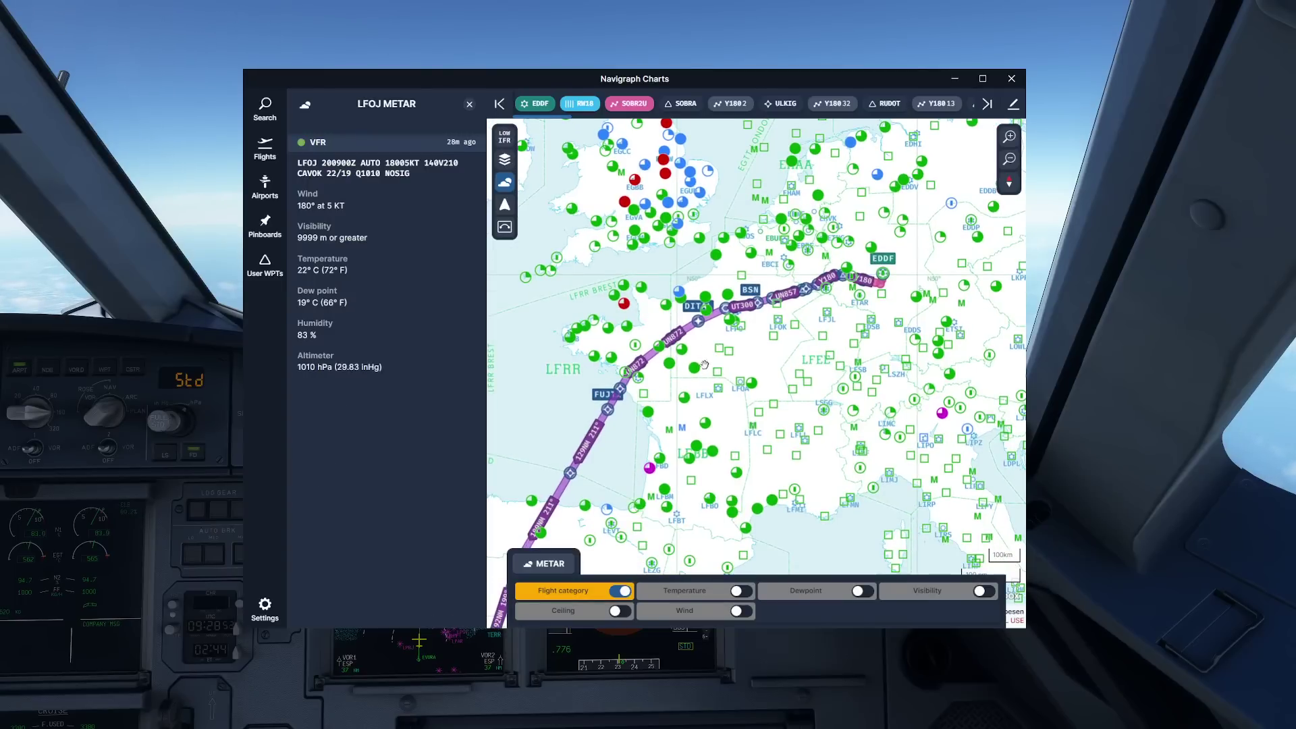
{"action": "scroll", "coordinate": [584, 455], "scroll_direction": "down", "scroll_amount": 2}
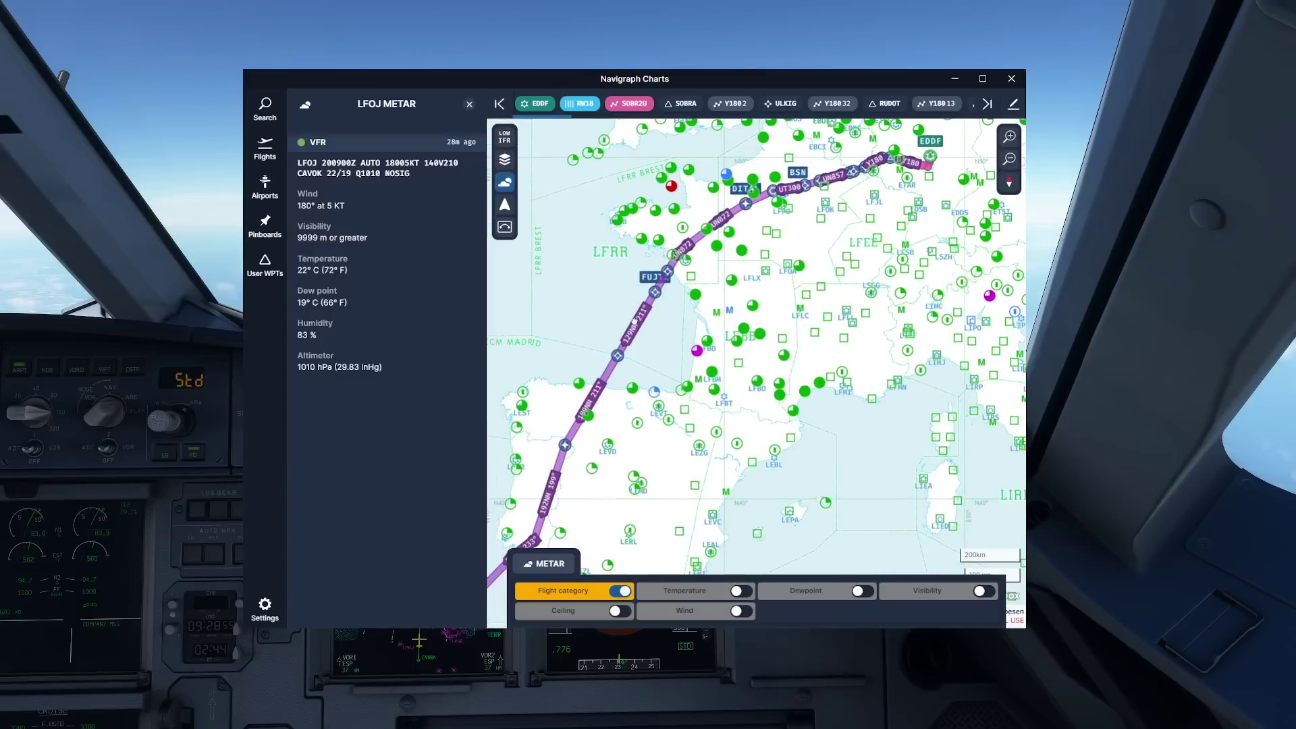
{"action": "left_click_drag", "start_coordinate": [633, 321], "coordinate": [707, 287]}
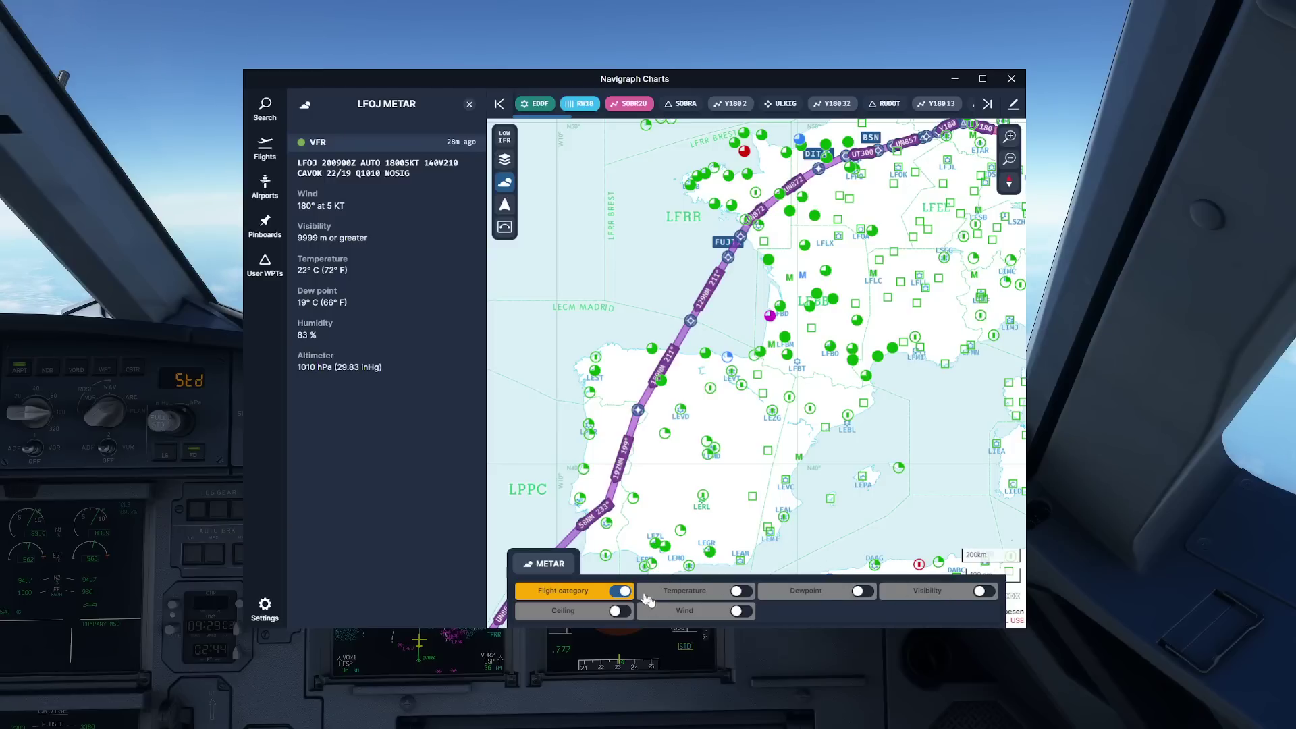
{"action": "left_click", "coordinate": [664, 438]}
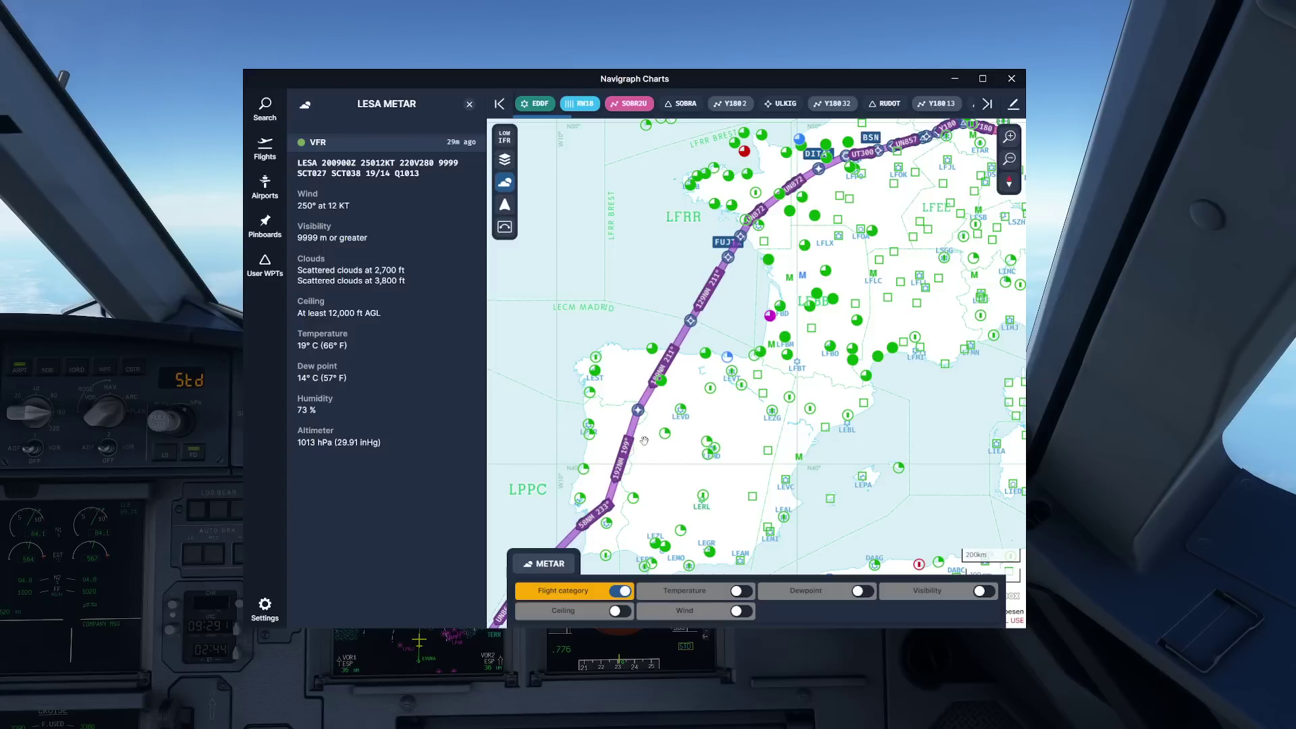
Cycle the METAR station markers through temperature, visibility and wind, then back to flight category
{"action": "left_click", "coordinate": [746, 591]}
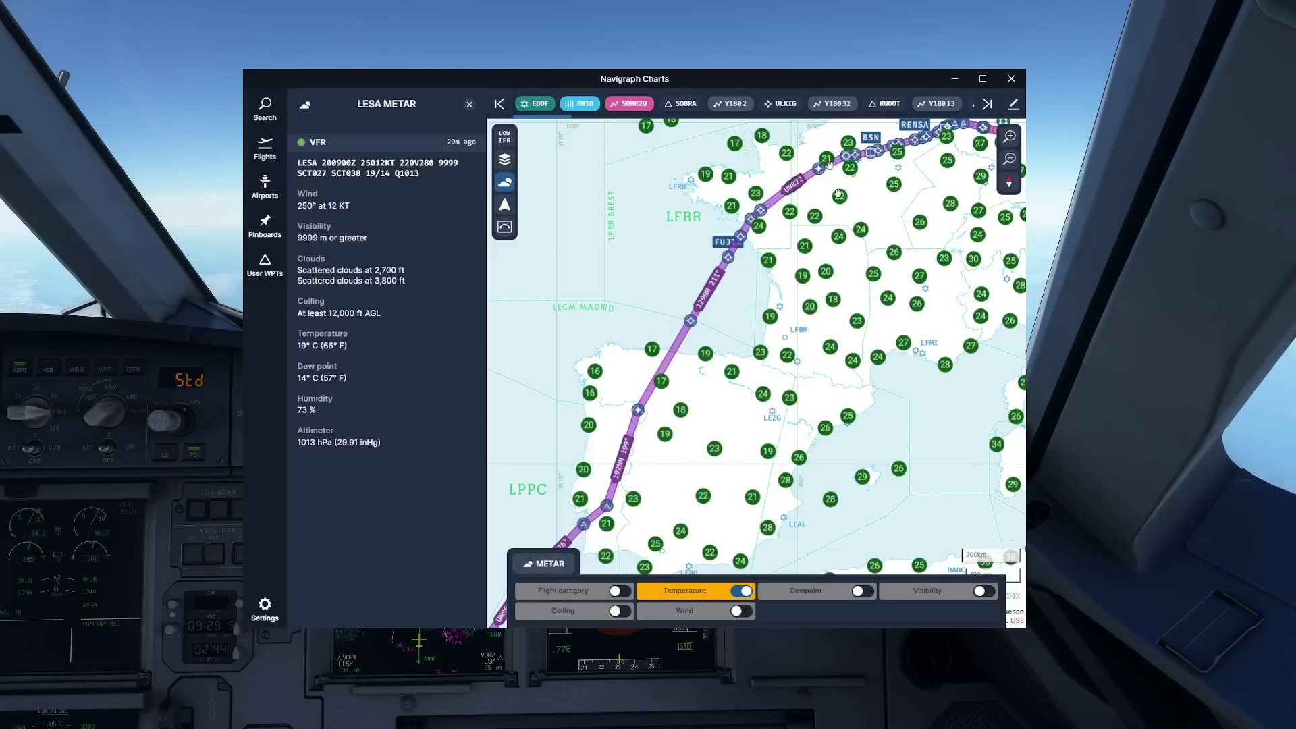
{"action": "left_click", "coordinate": [984, 592]}
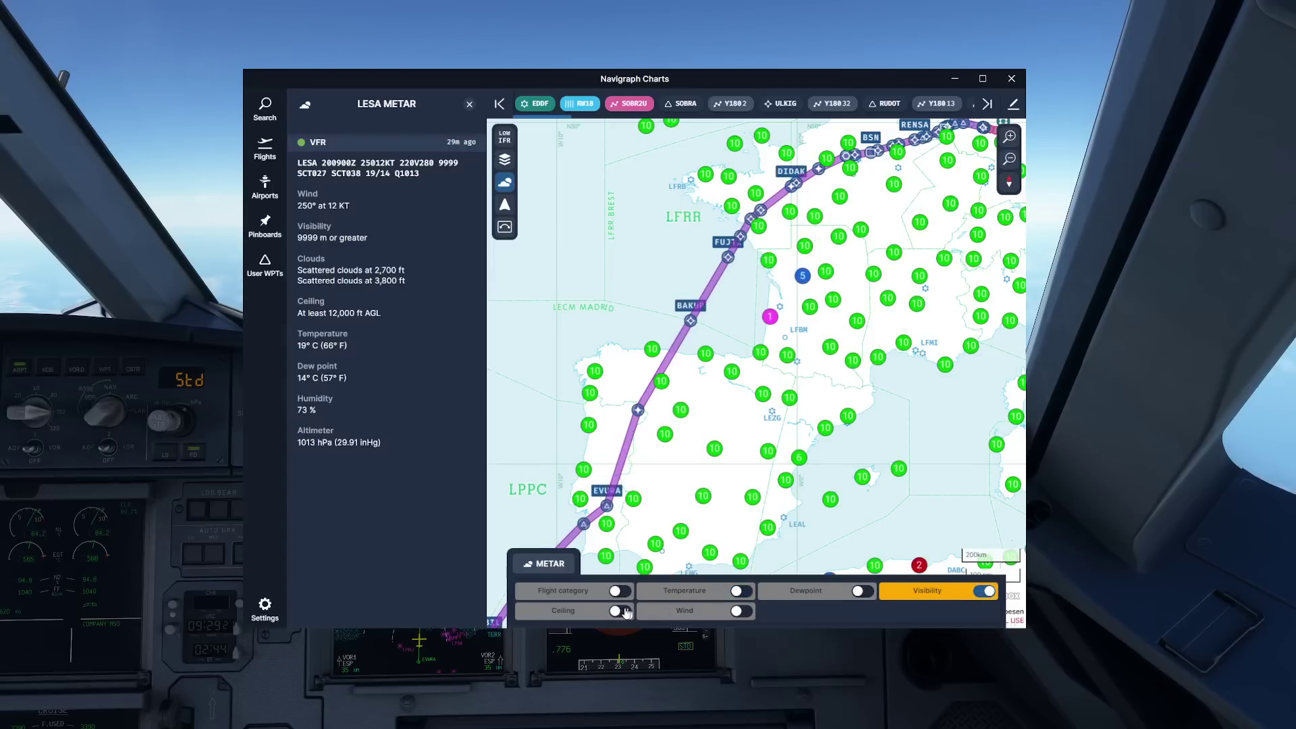
{"action": "left_click", "coordinate": [743, 611]}
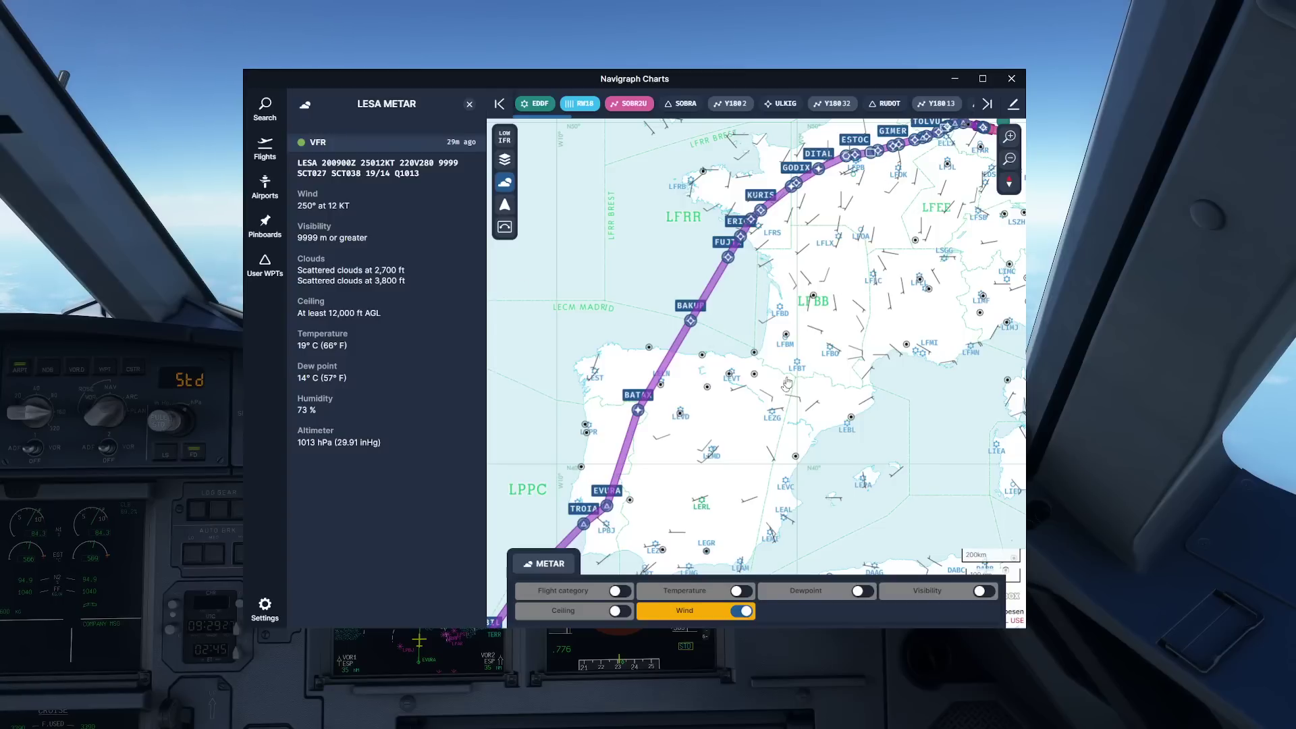
{"action": "left_click", "coordinate": [629, 594]}
Try the VFR map preset, then settle on IFR HIGH and reopen the weather layer list
{"action": "left_click_drag", "start_coordinate": [883, 278], "coordinate": [846, 332]}
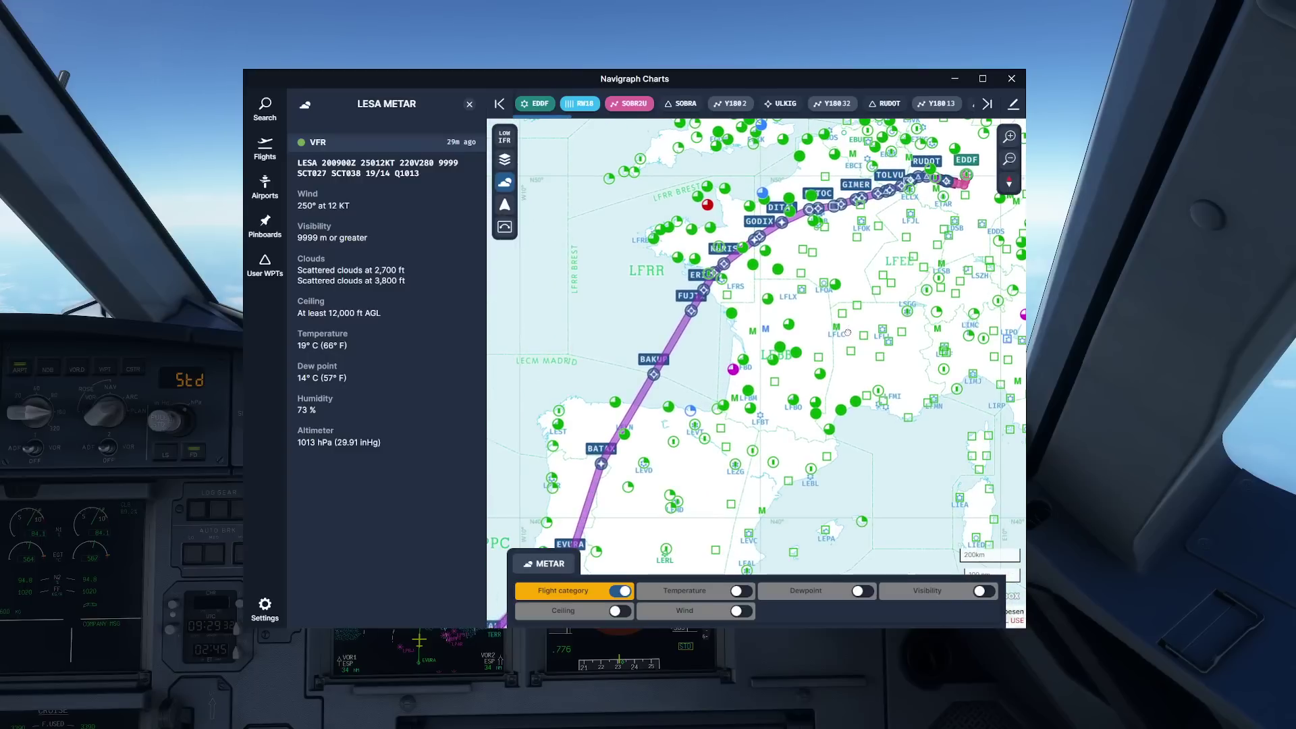
{"action": "left_click", "coordinate": [505, 139]}
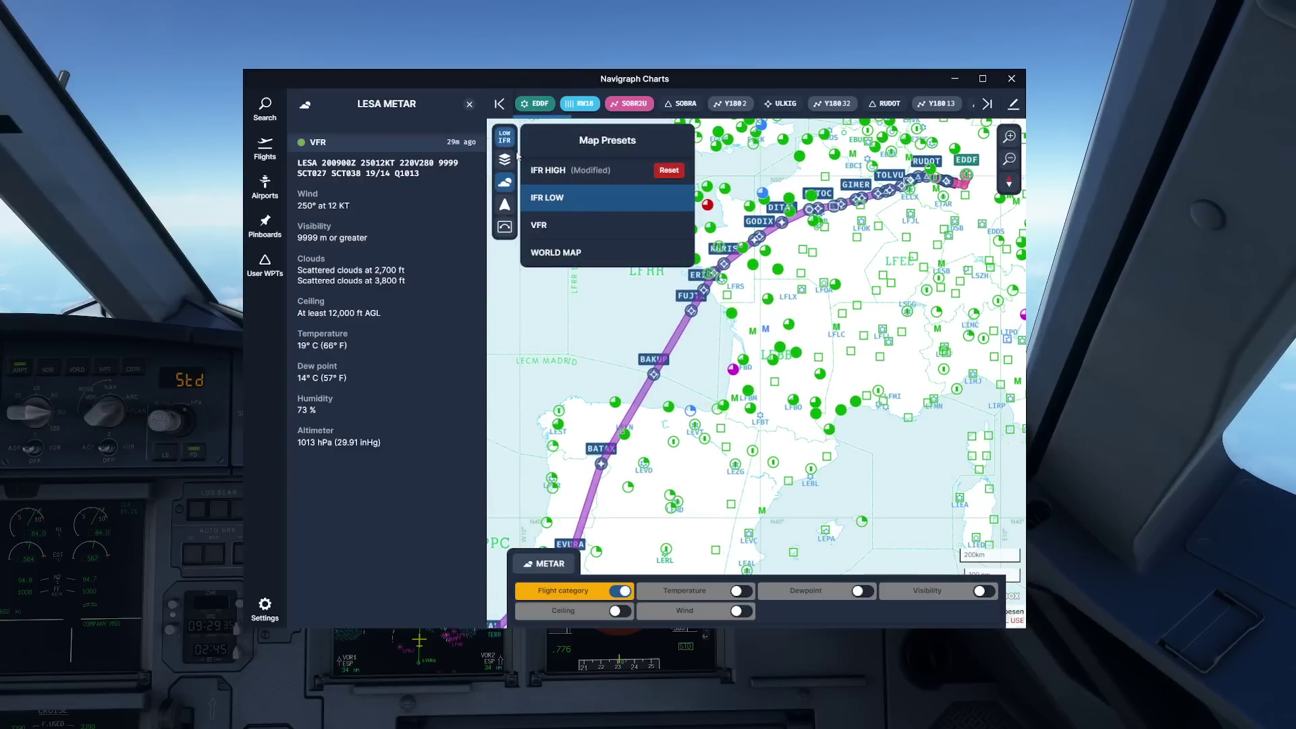
{"action": "left_click", "coordinate": [565, 227]}
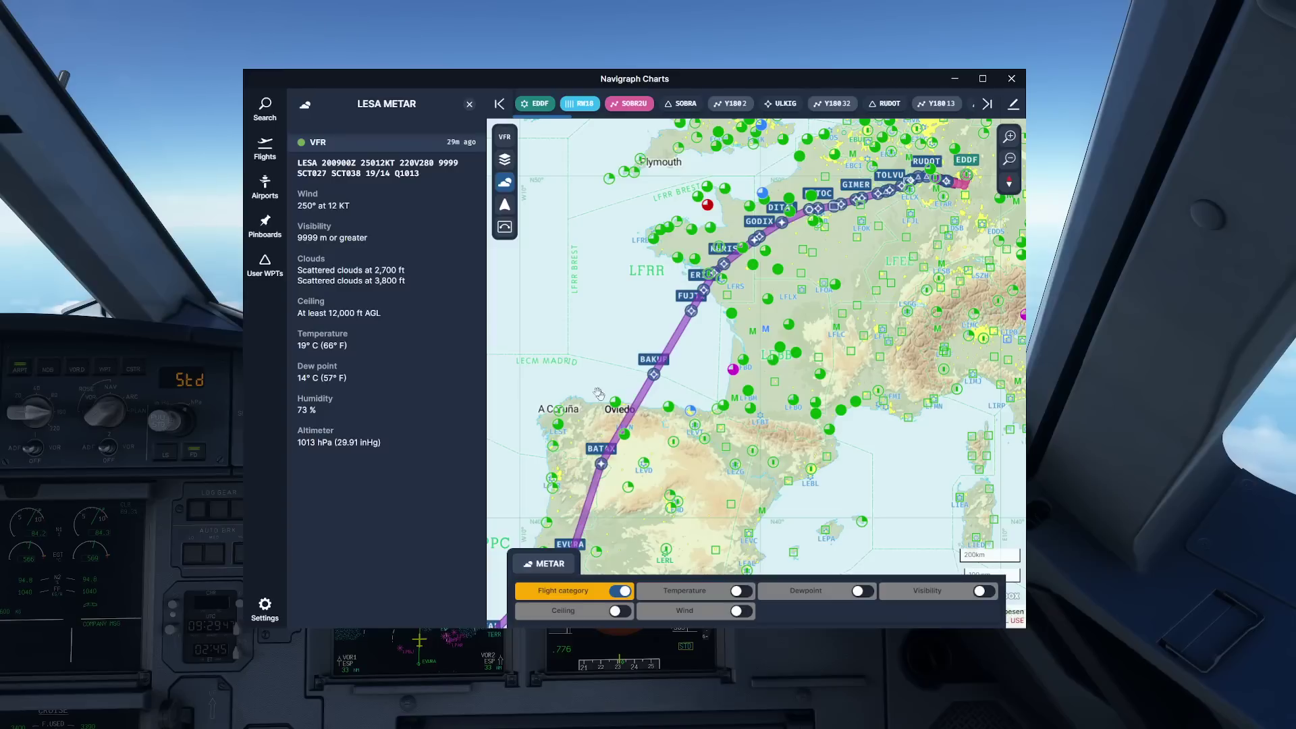
{"action": "left_click", "coordinate": [504, 137]}
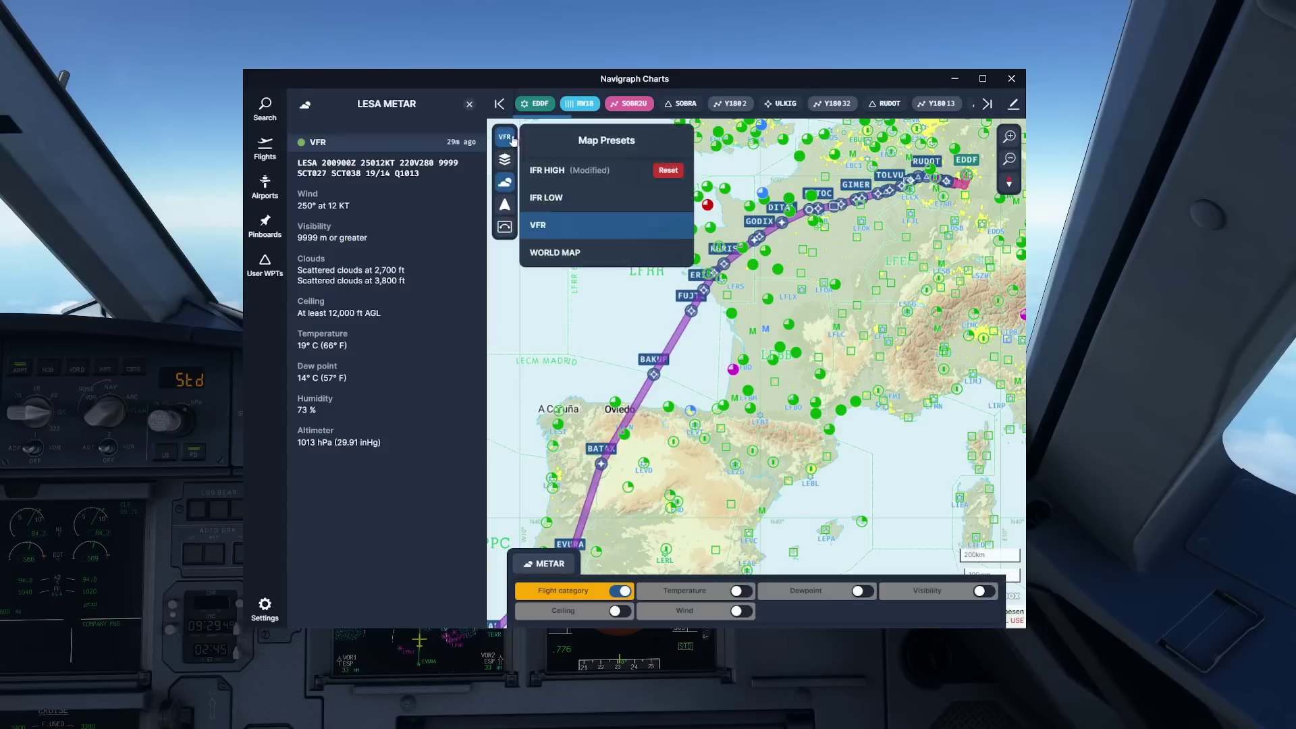
{"action": "left_click", "coordinate": [570, 177]}
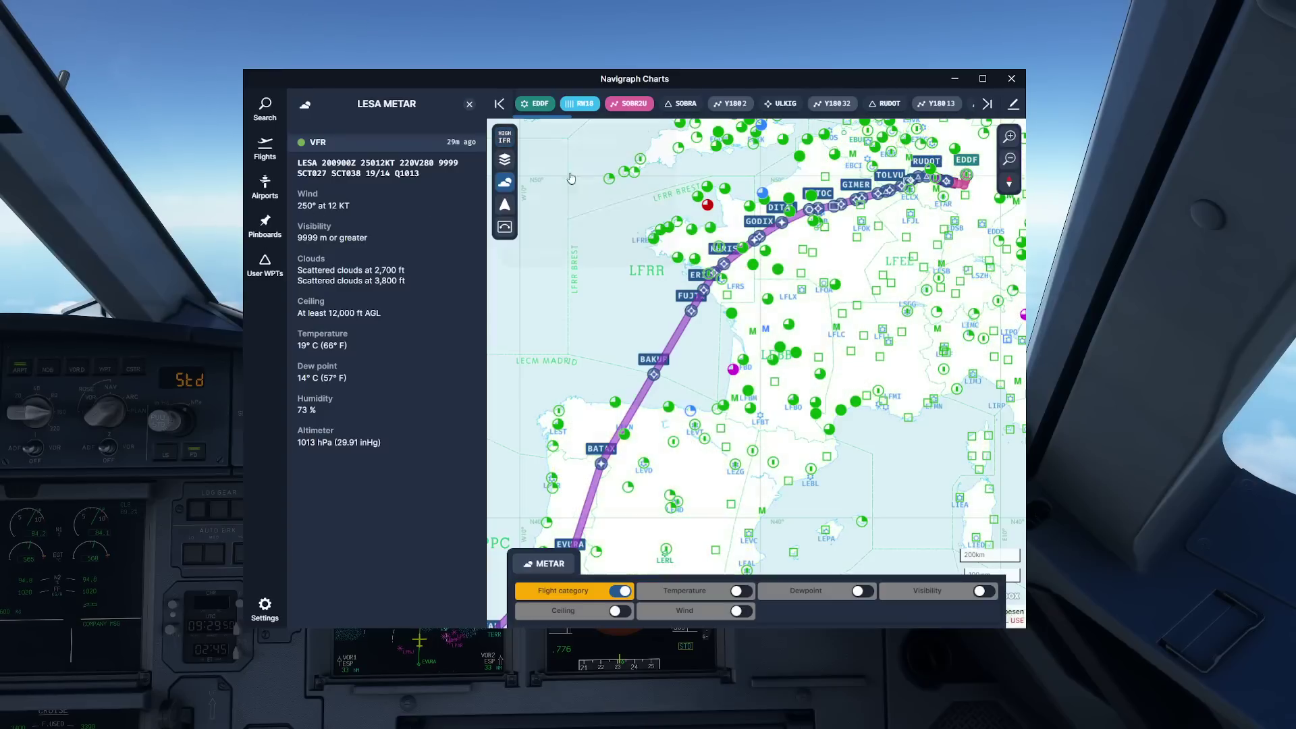
{"action": "left_click", "coordinate": [550, 566]}
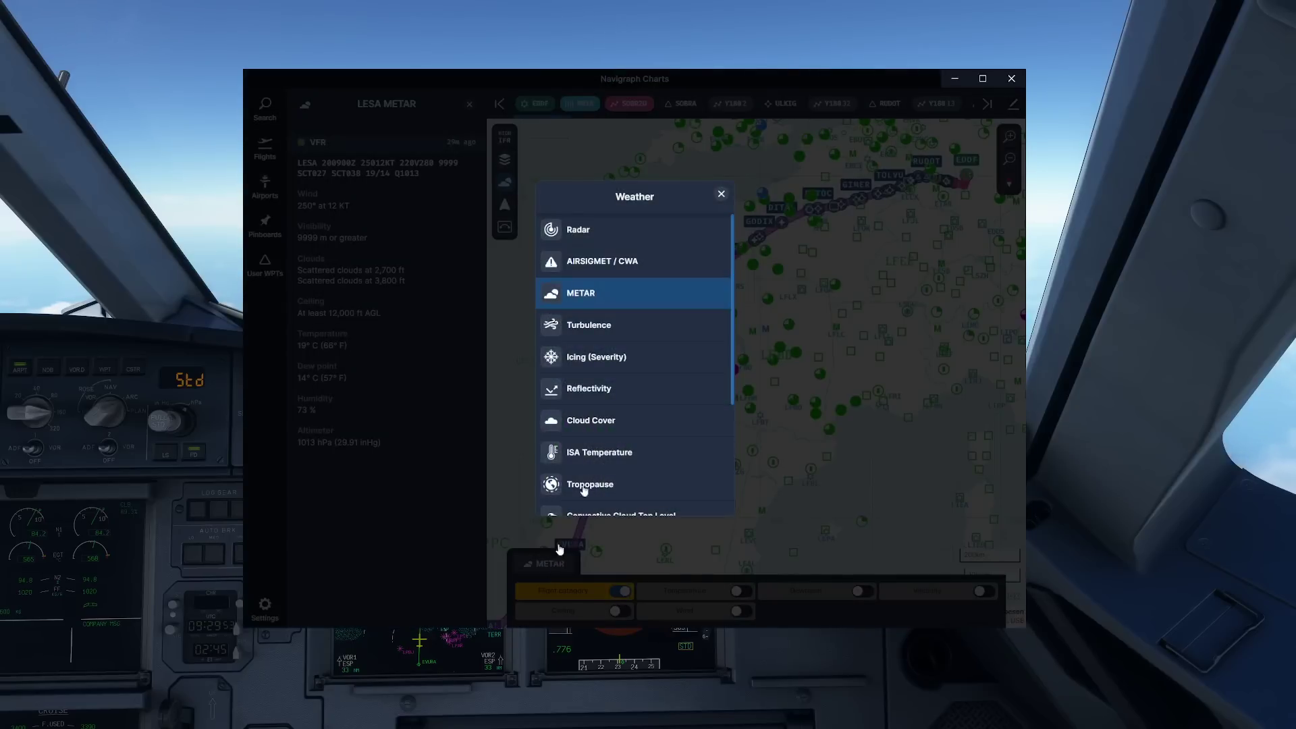
Switch the weather overlay to Turbulence at FL380
{"action": "left_click", "coordinate": [630, 333]}
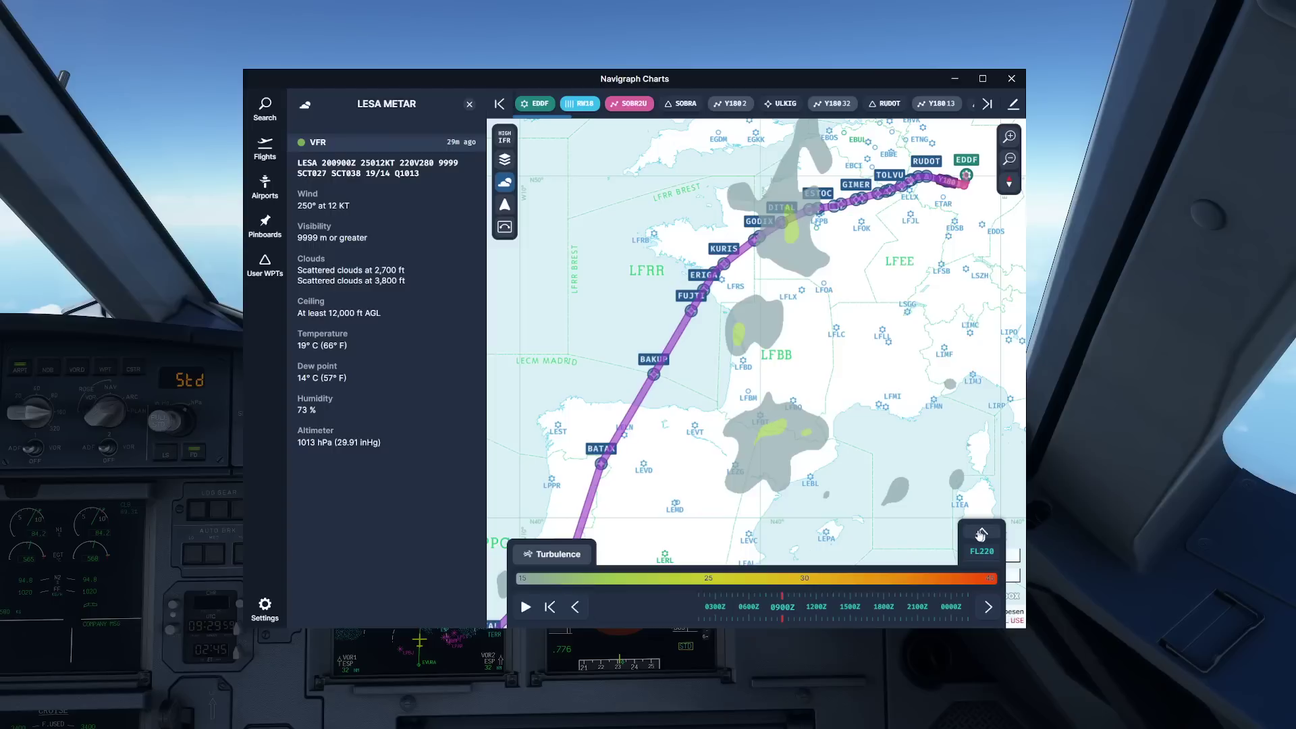
{"action": "left_click", "coordinate": [983, 550]}
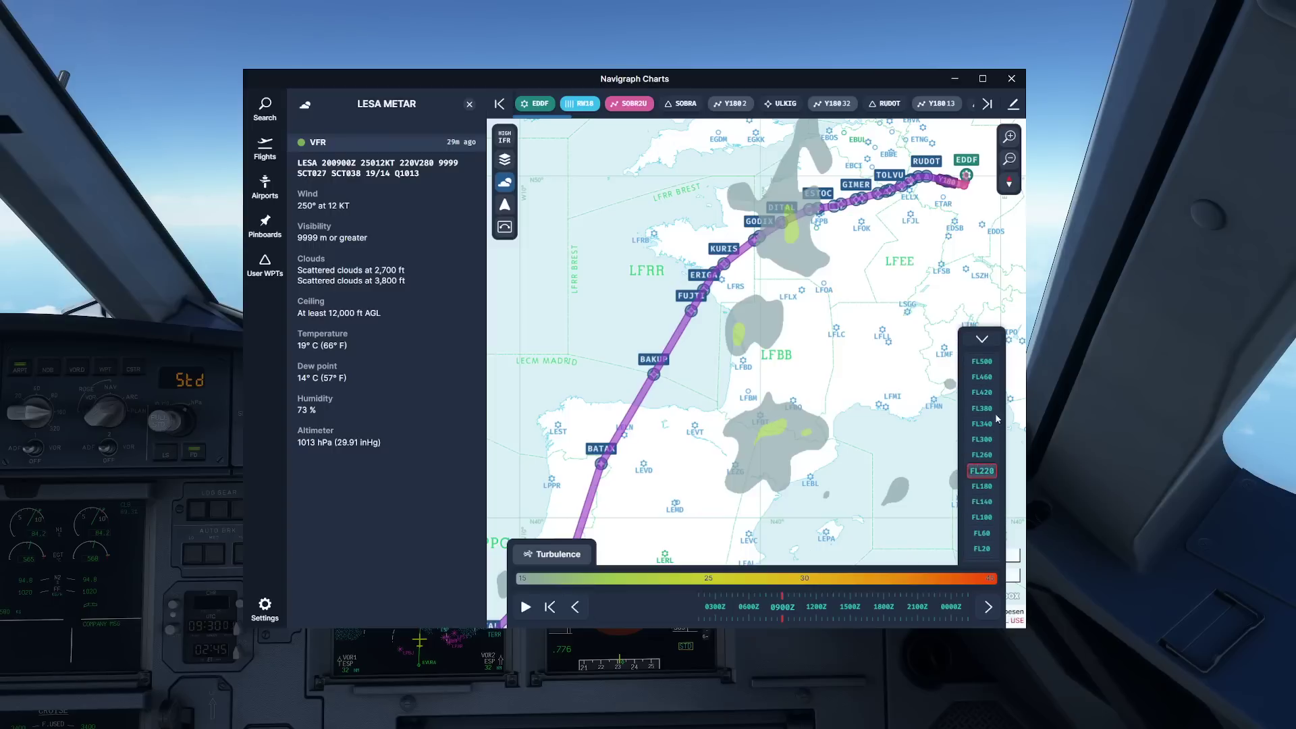
{"action": "left_click", "coordinate": [989, 411]}
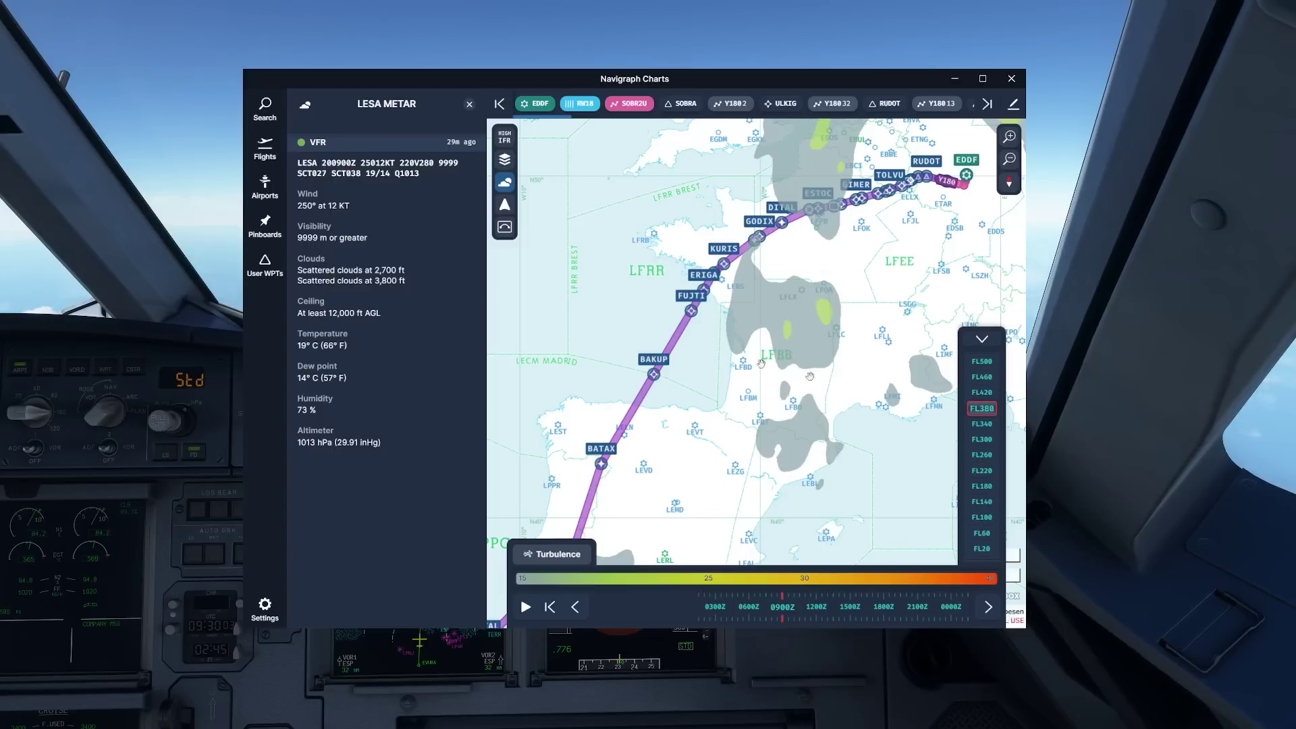
Follow the route south over Iberia toward Portugal, then hide the charts window
{"action": "left_click_drag", "start_coordinate": [790, 268], "coordinate": [763, 391]}
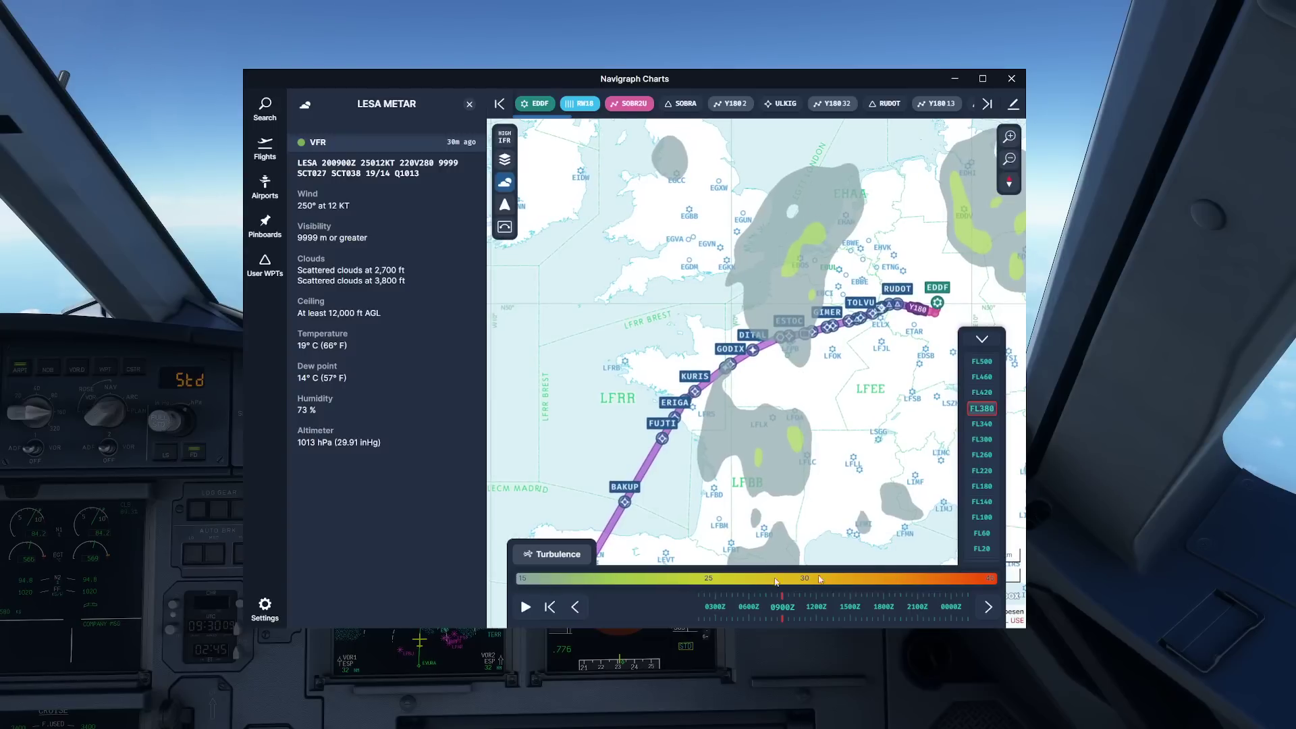
{"action": "left_click_drag", "start_coordinate": [810, 483], "coordinate": [961, 172]}
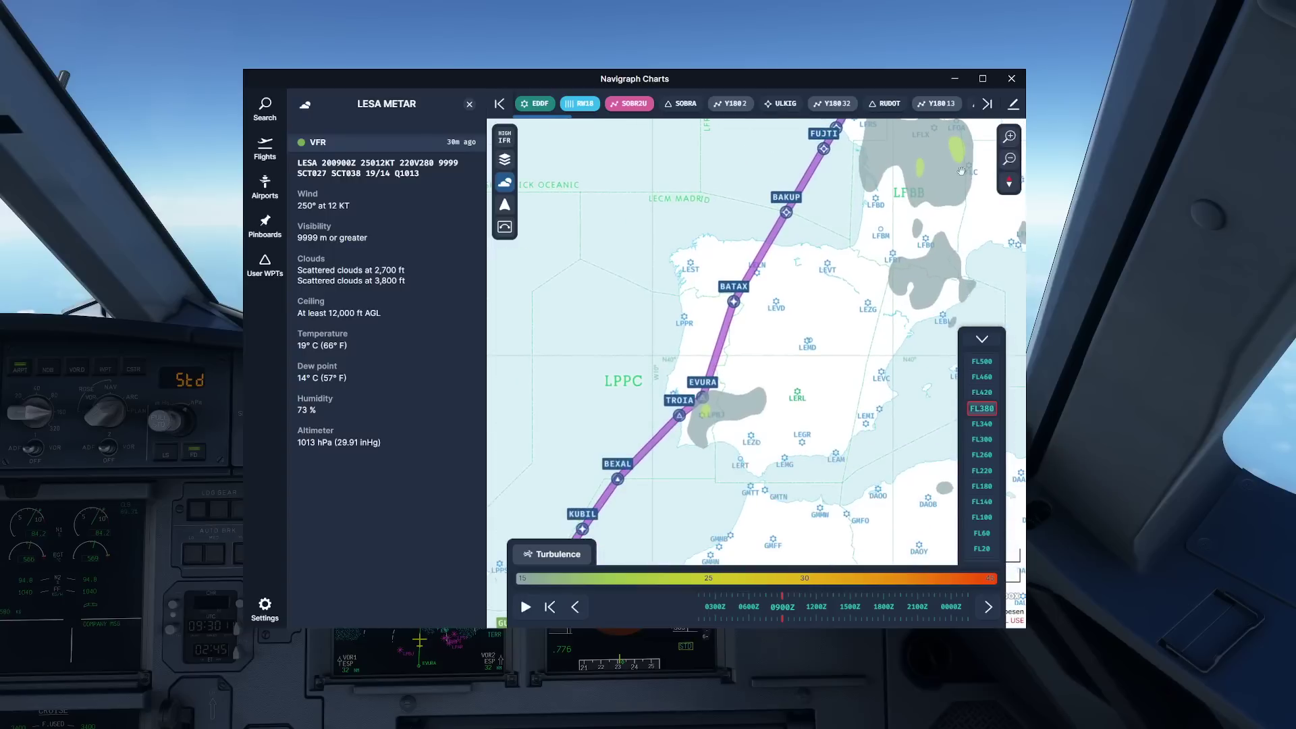
{"action": "left_click_drag", "start_coordinate": [727, 477], "coordinate": [774, 420]}
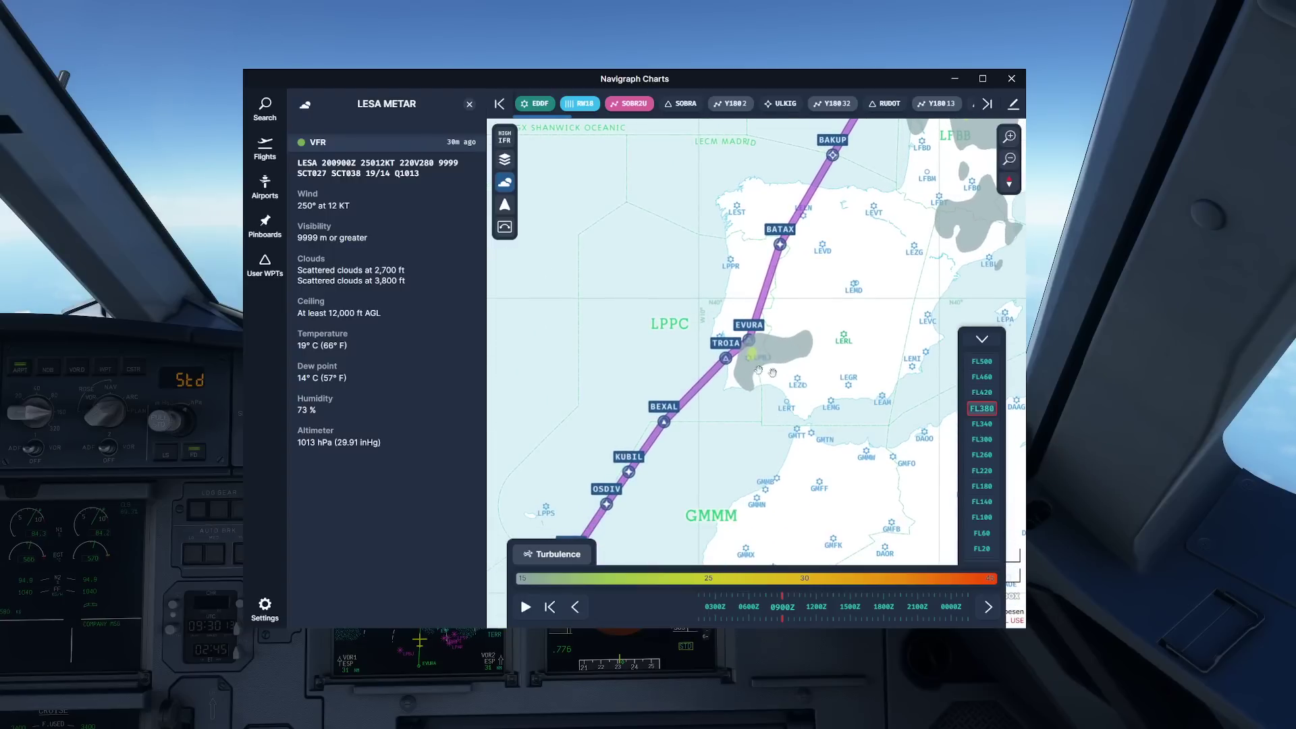
{"action": "scroll", "coordinate": [748, 341], "scroll_direction": "up", "scroll_amount": 2}
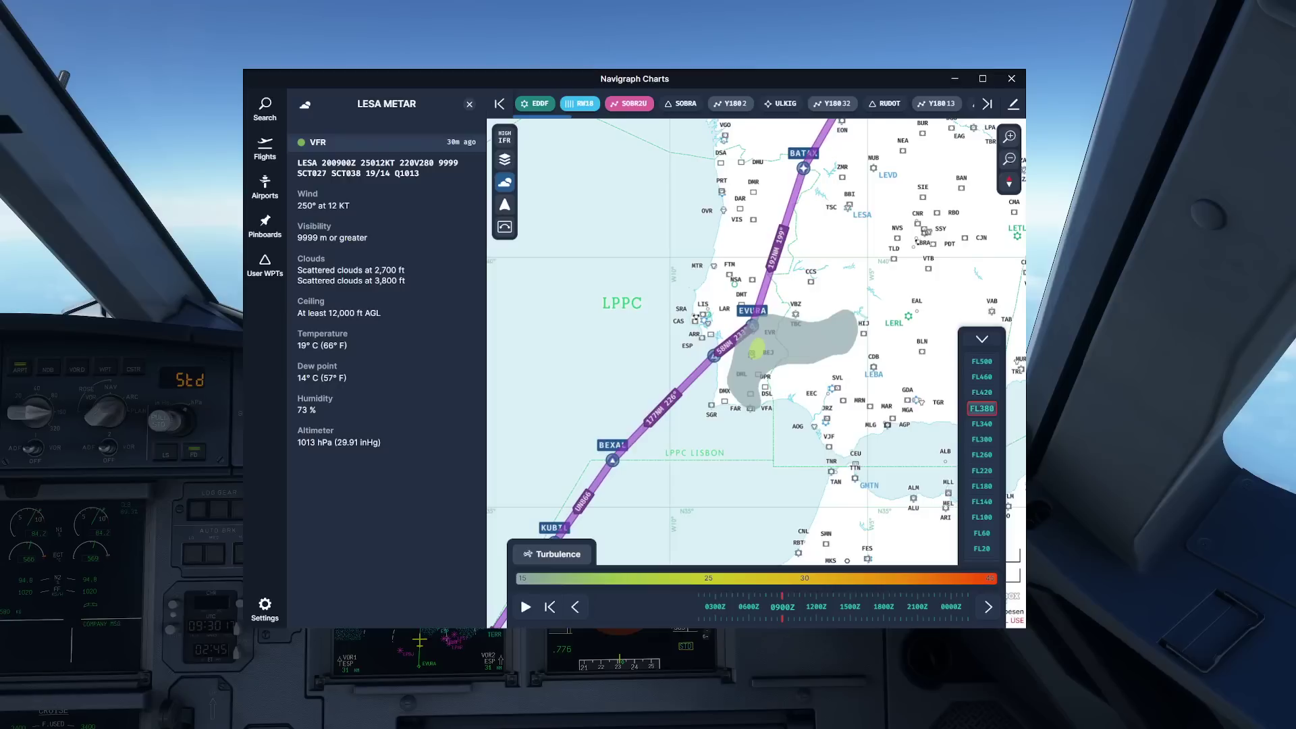
{"action": "key", "text": "alt+Tab"}
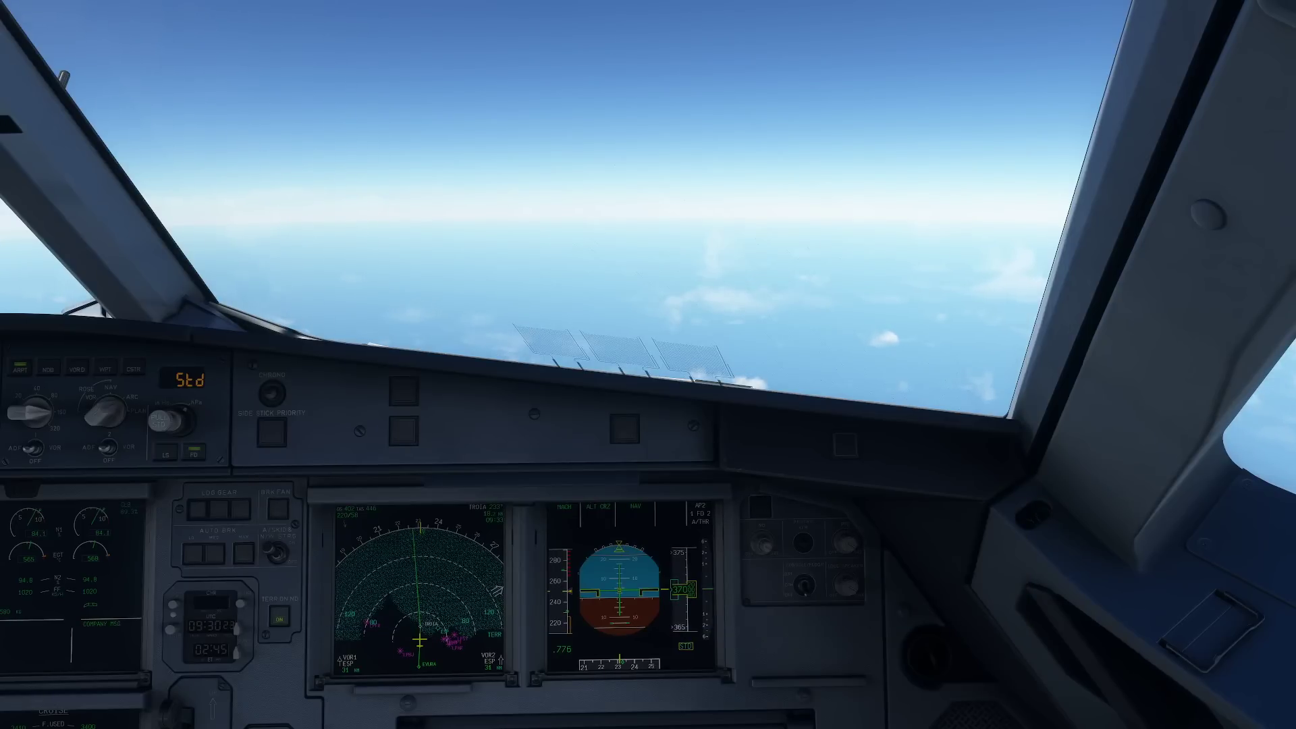
Reset the camera to the windscreen view and bring Navigraph Charts back over the cockpit
{"action": "key", "text": "alt+1"}
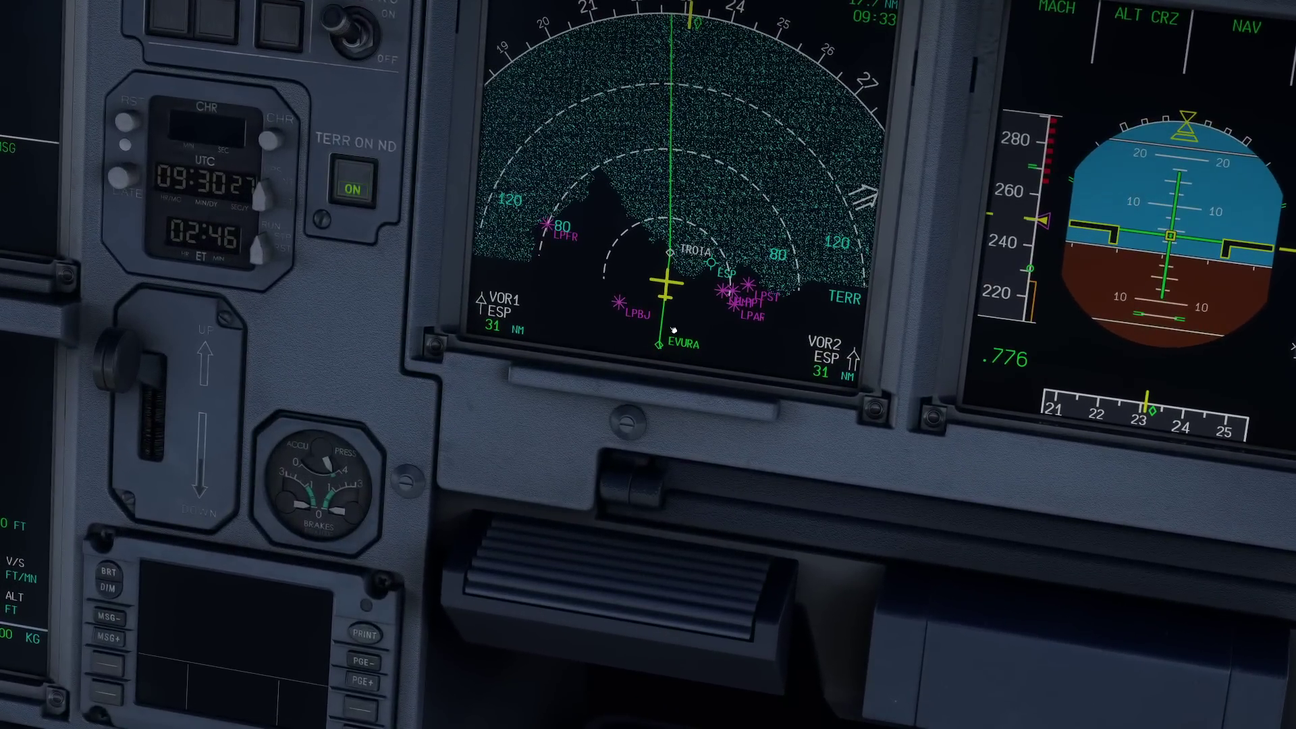
{"action": "key", "text": "ctrl+space"}
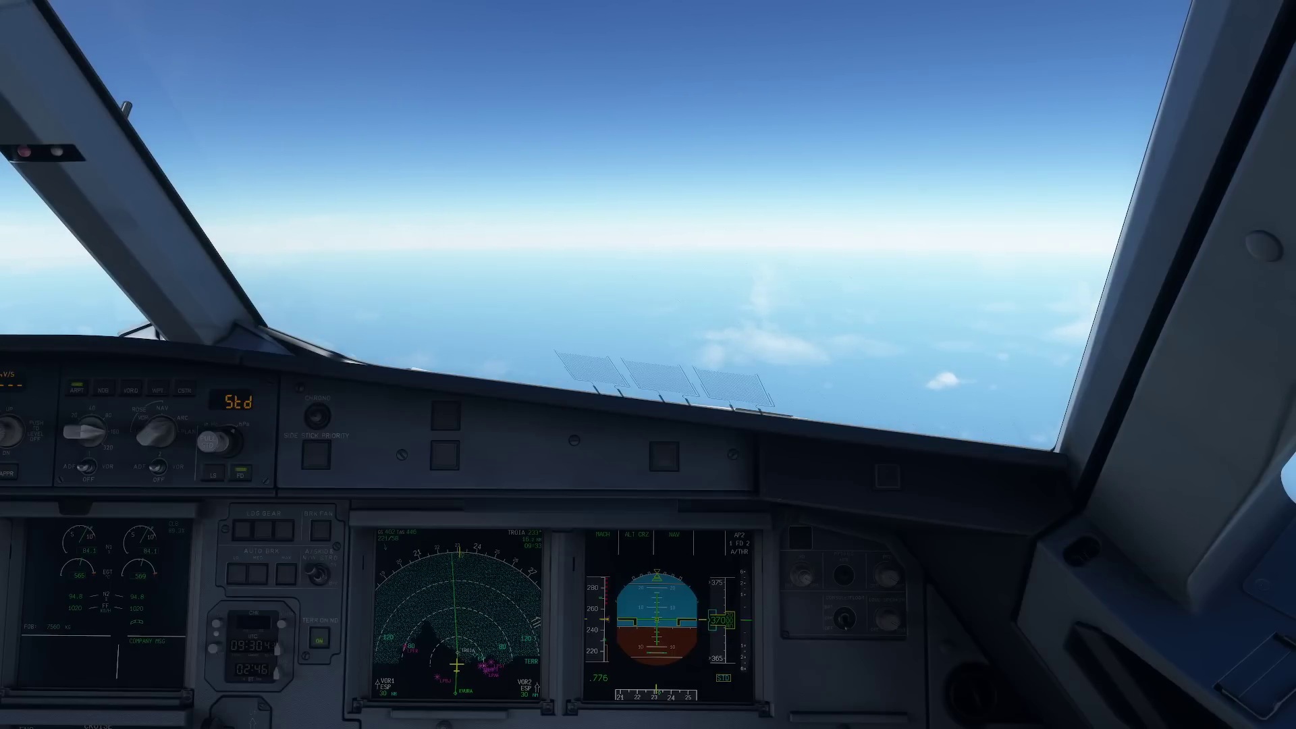
{"action": "key", "text": "alt+Tab"}
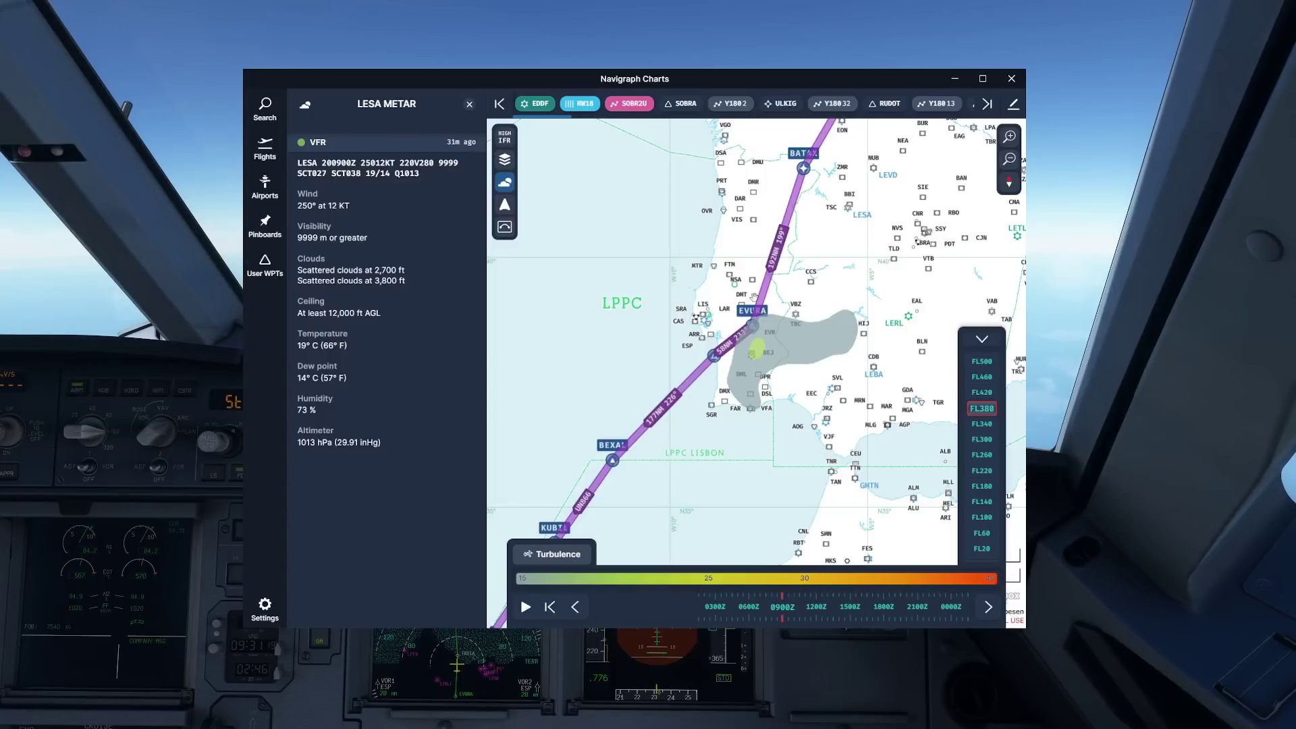
Switch the weather layer to Icing (Severity) and close the LESA METAR details
{"action": "left_click", "coordinate": [590, 559]}
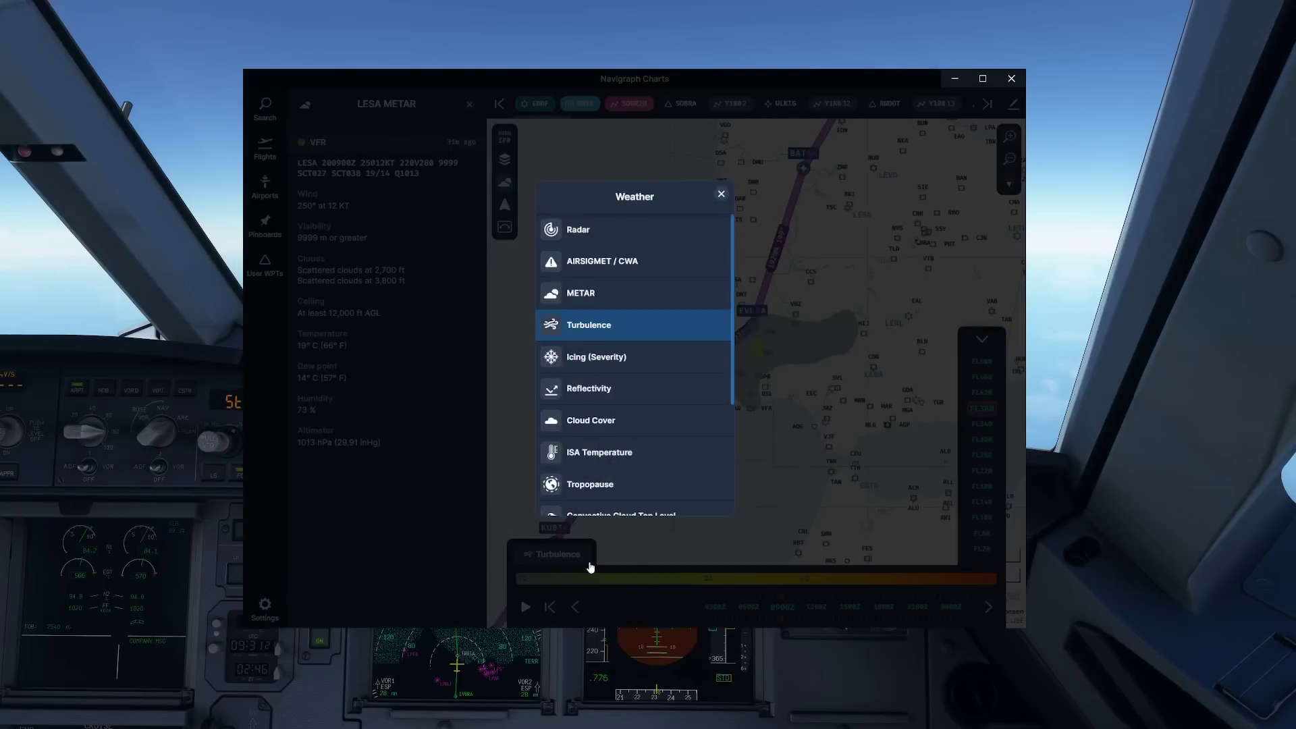
{"action": "left_click", "coordinate": [647, 353]}
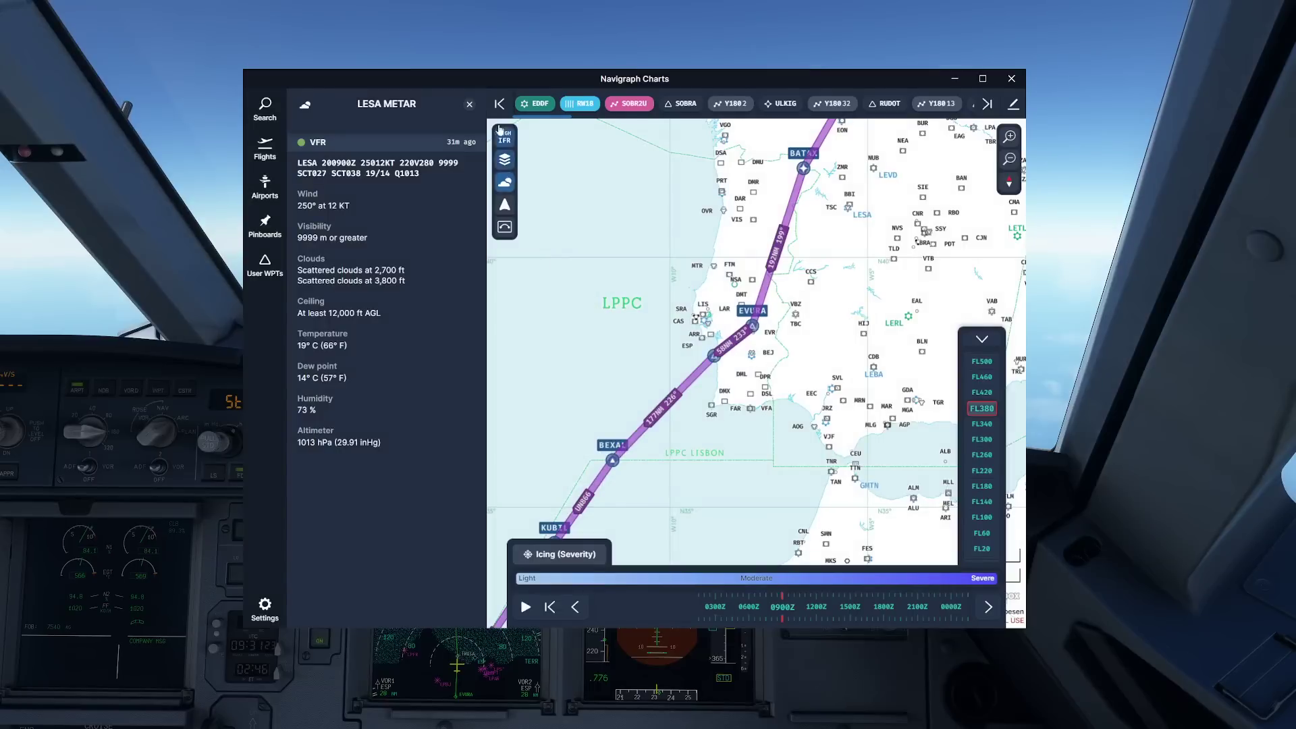
{"action": "left_click", "coordinate": [469, 105]}
{"action": "scroll", "coordinate": [742, 270], "scroll_direction": "down", "scroll_amount": 5}
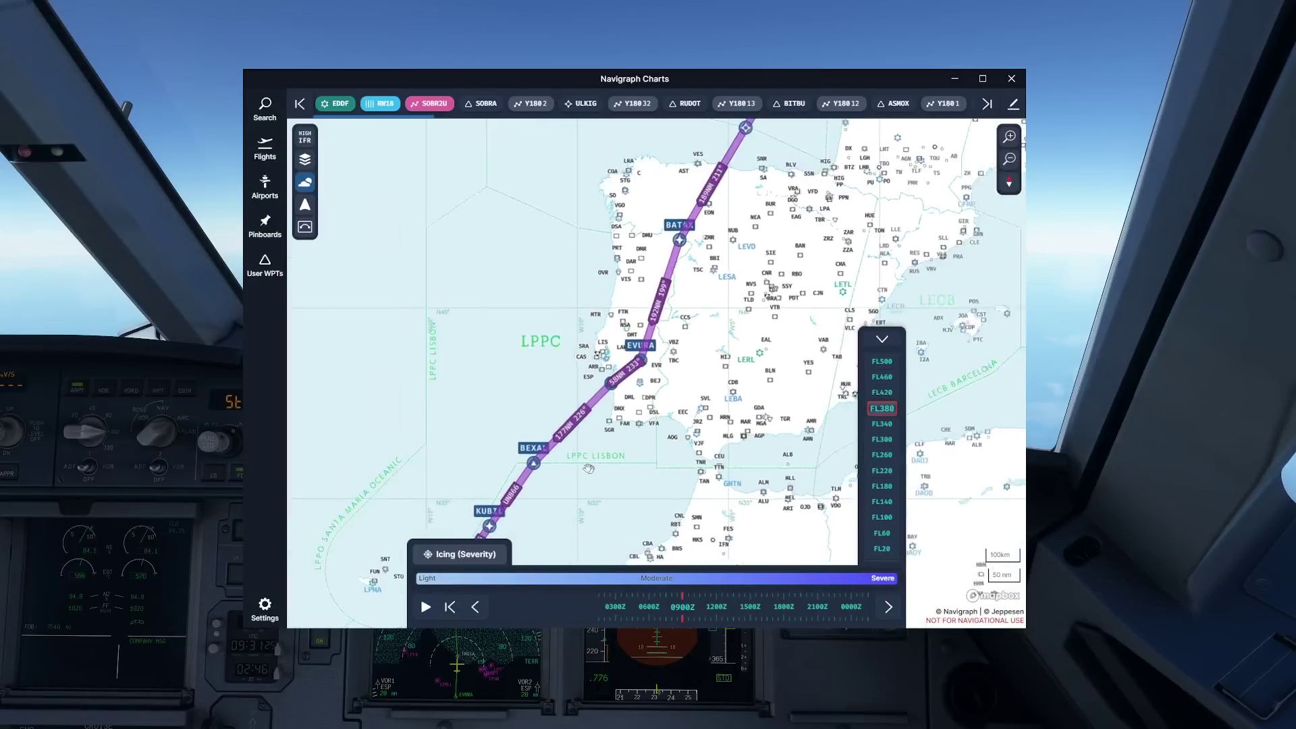
Show icing at FL60 and pan the map east over western Russia
{"action": "left_click_drag", "start_coordinate": [743, 270], "coordinate": [491, 503]}
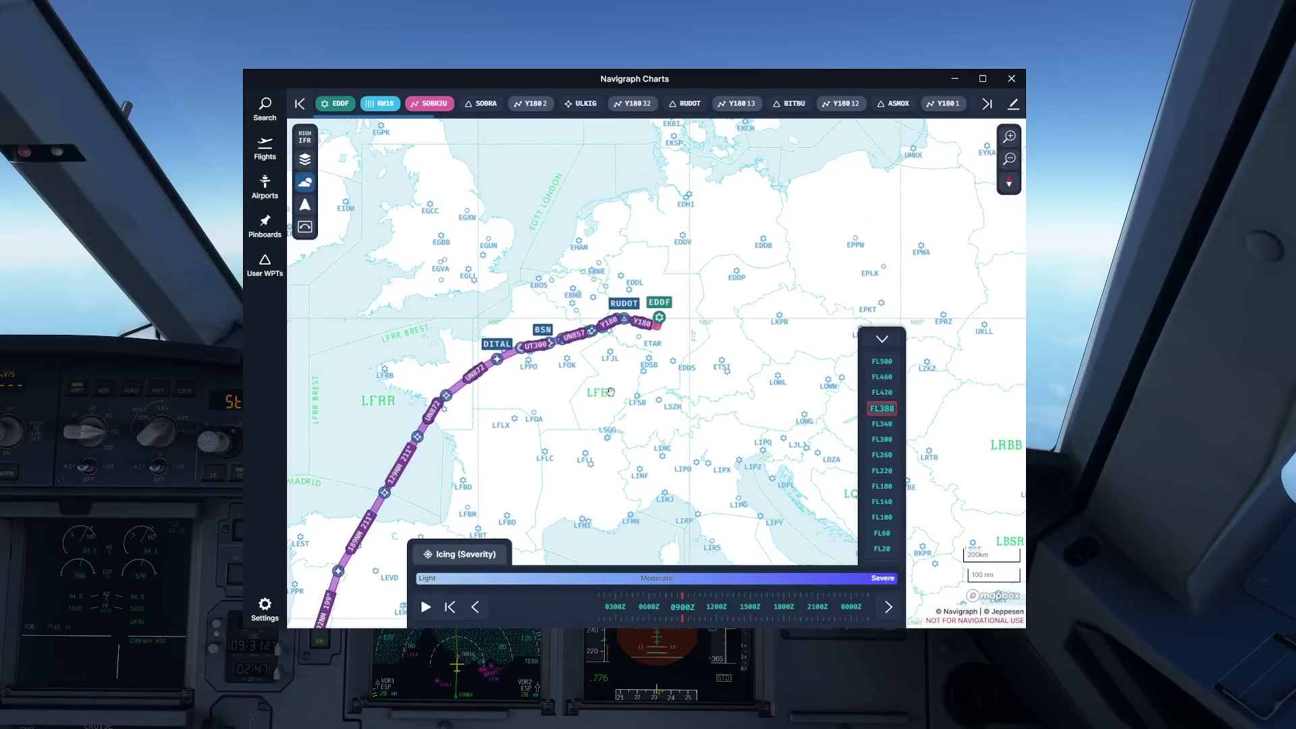
{"action": "scroll", "coordinate": [609, 420], "scroll_direction": "down", "scroll_amount": 3}
{"action": "left_click_drag", "start_coordinate": [812, 261], "coordinate": [707, 459]}
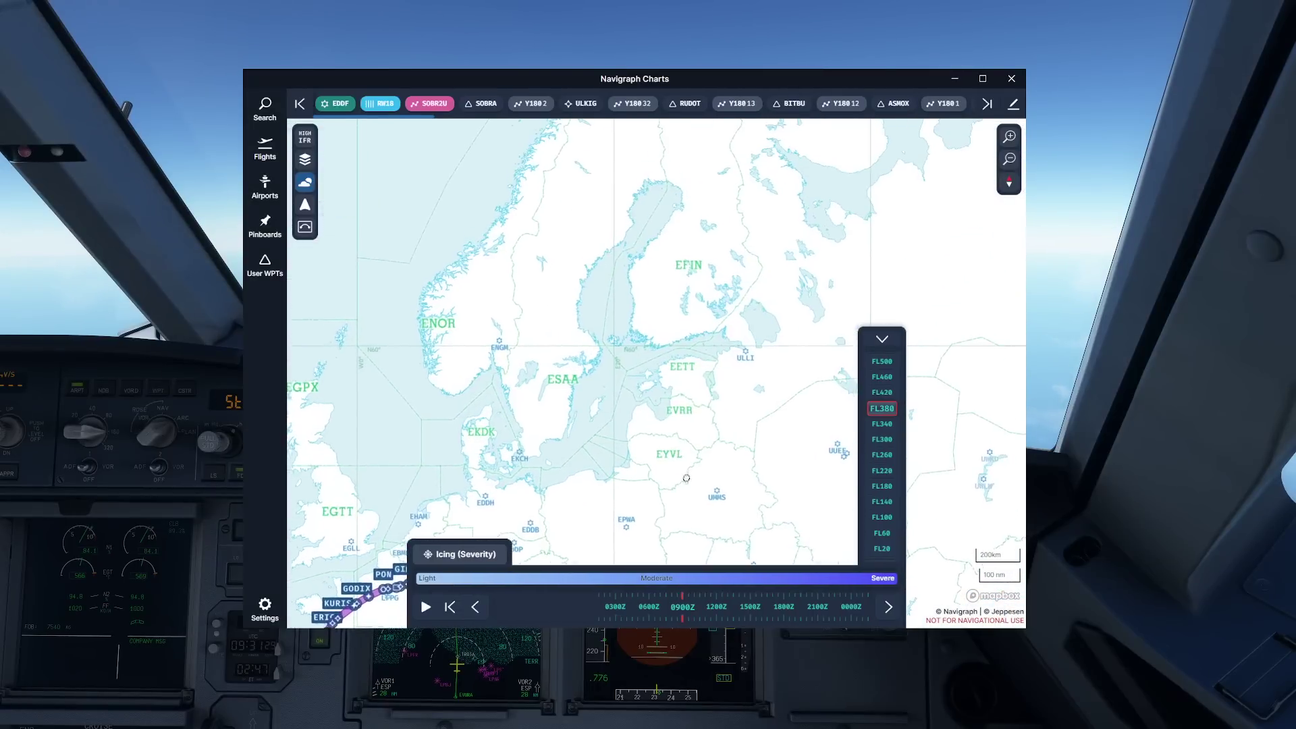
{"action": "scroll", "coordinate": [706, 459], "scroll_direction": "up", "scroll_amount": 2}
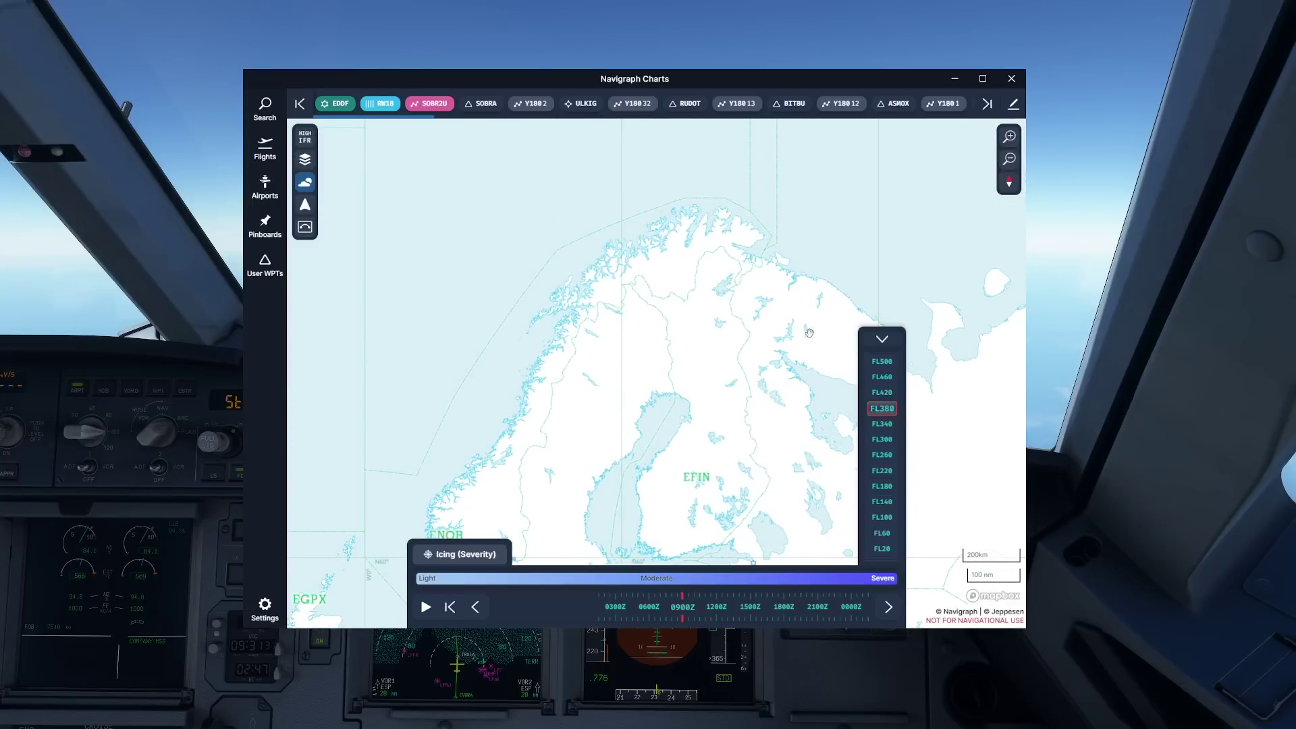
{"action": "left_click", "coordinate": [882, 534]}
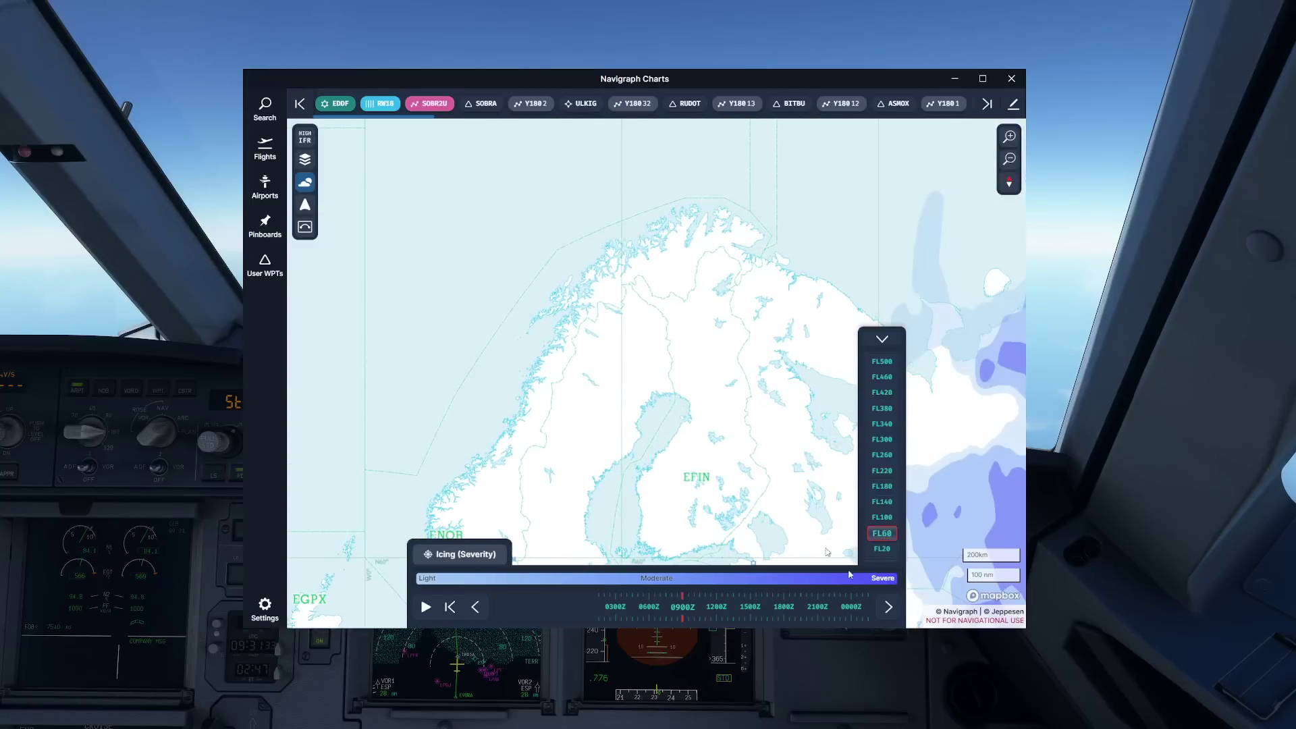
{"action": "left_click_drag", "start_coordinate": [756, 413], "coordinate": [306, 246]}
{"action": "scroll", "coordinate": [631, 370], "scroll_direction": "down", "scroll_amount": 2}
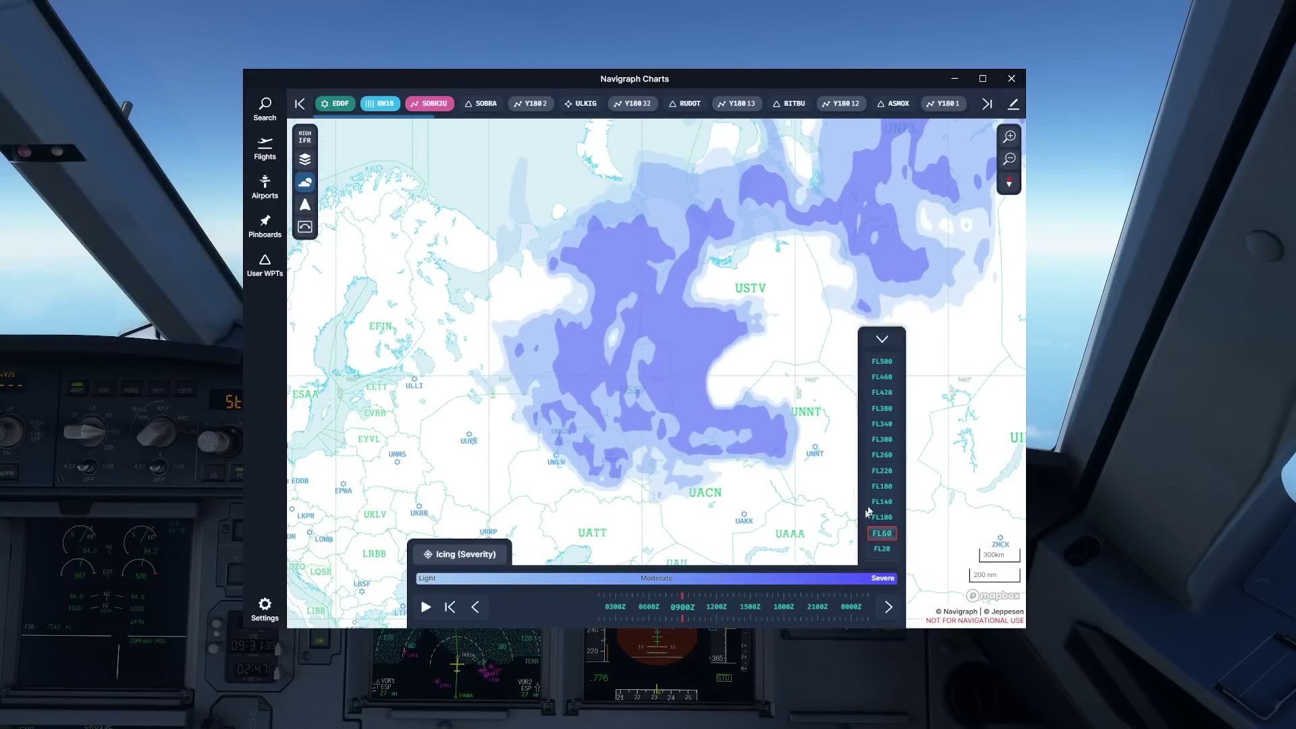
{"action": "left_click", "coordinate": [470, 558]}
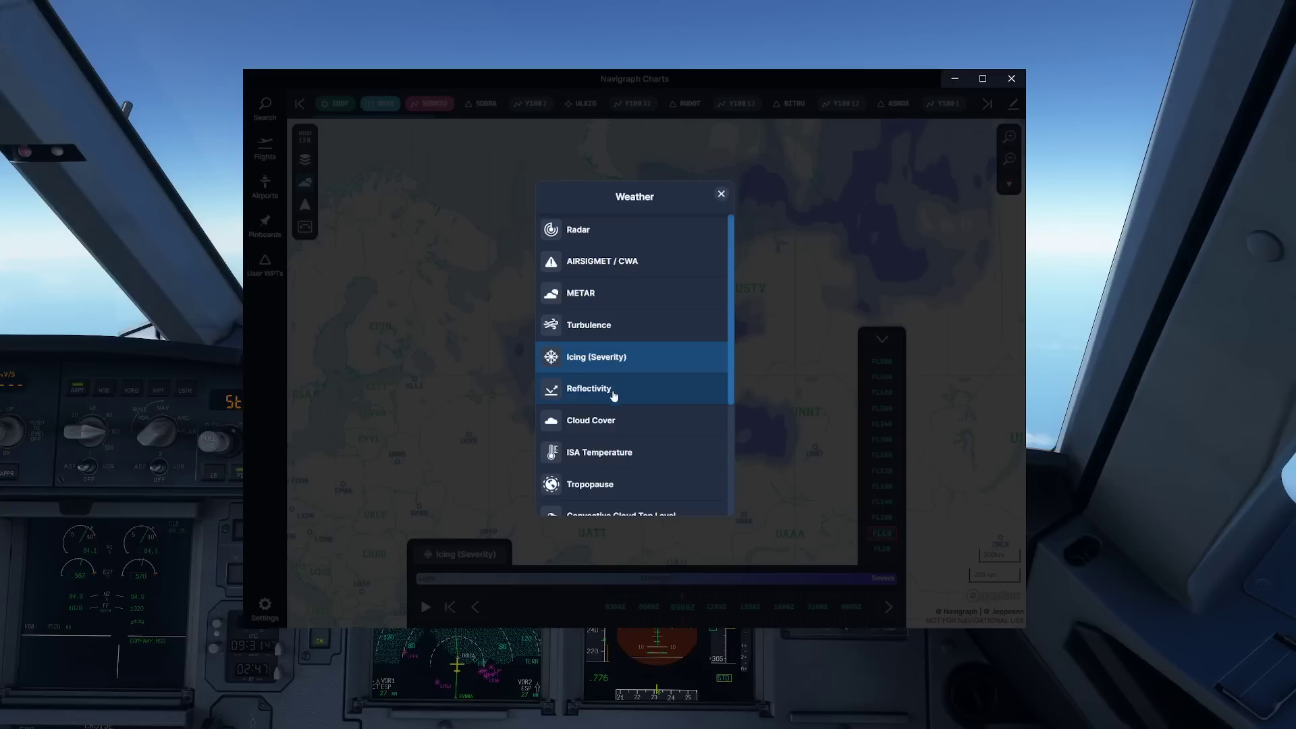
Show Cloud Cover at FL140, framing the route over France up to EDDF
{"action": "left_click", "coordinate": [602, 421]}
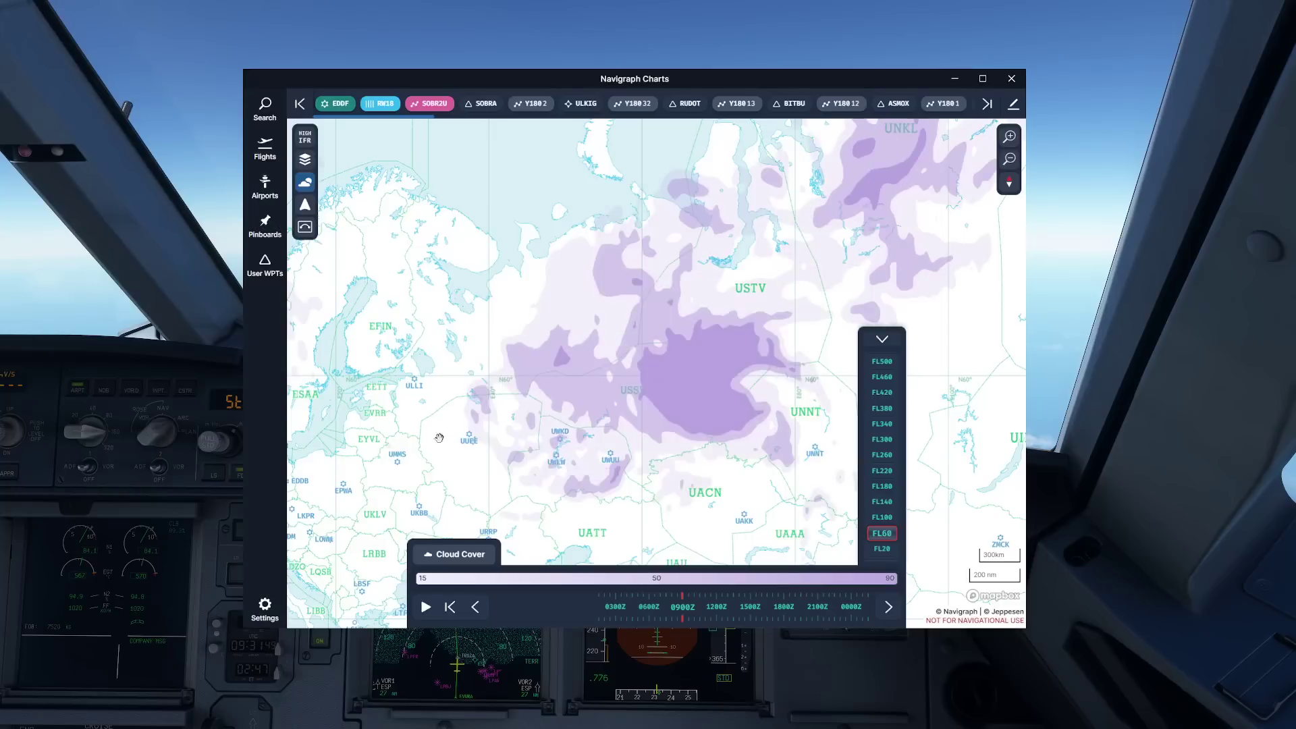
{"action": "scroll", "coordinate": [513, 239], "scroll_direction": "up", "scroll_amount": 5}
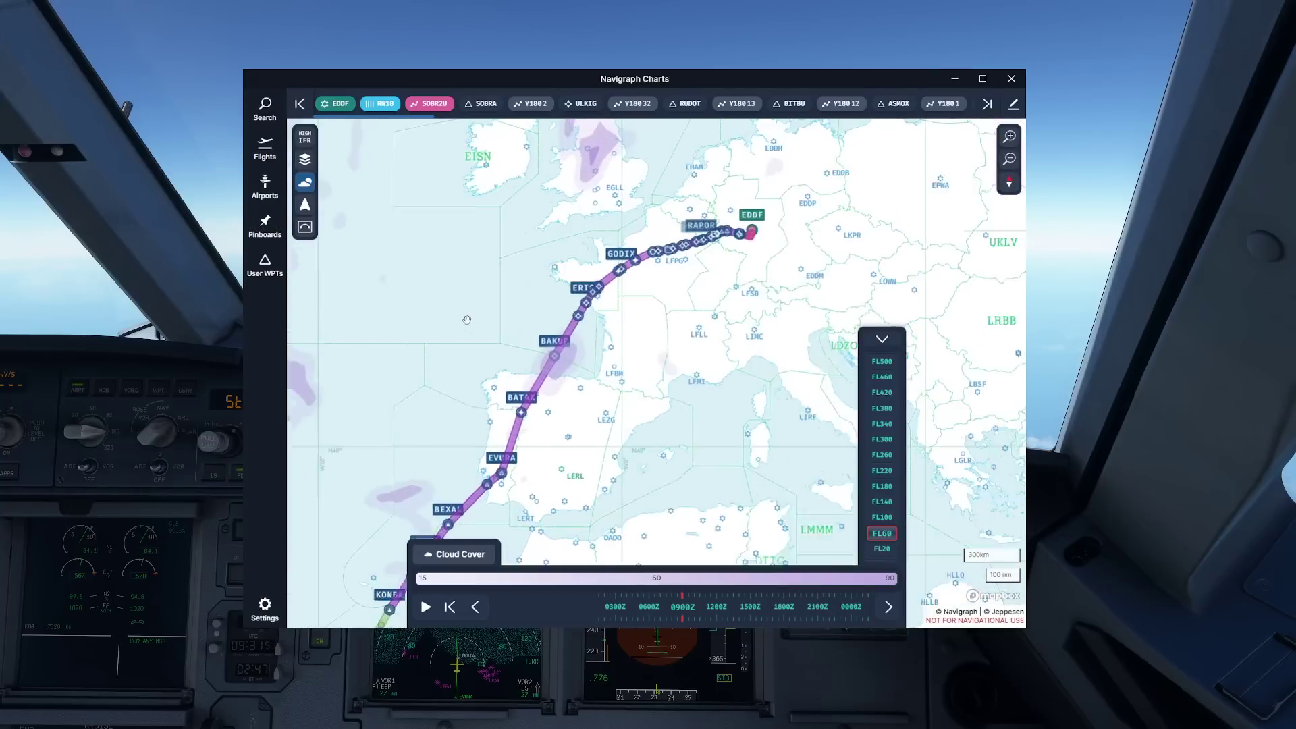
{"action": "left_click_drag", "start_coordinate": [514, 239], "coordinate": [450, 409]}
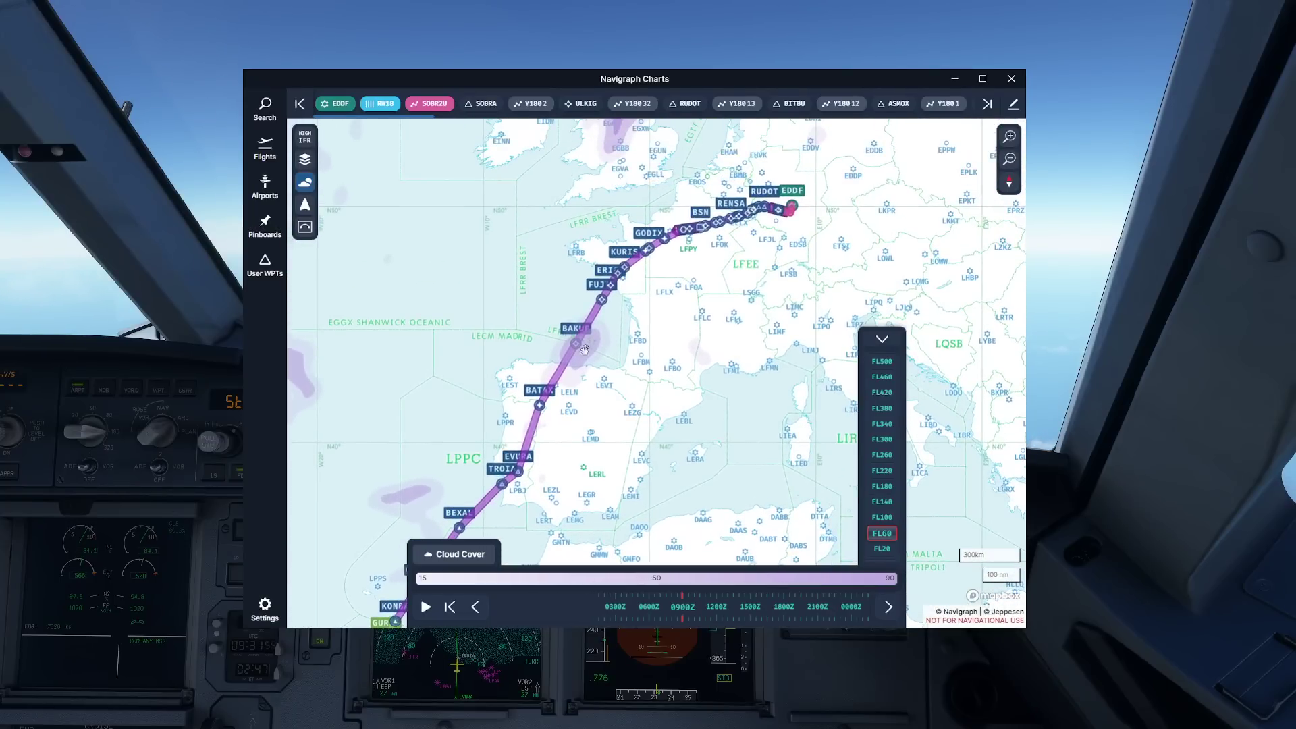
{"action": "left_click", "coordinate": [887, 549]}
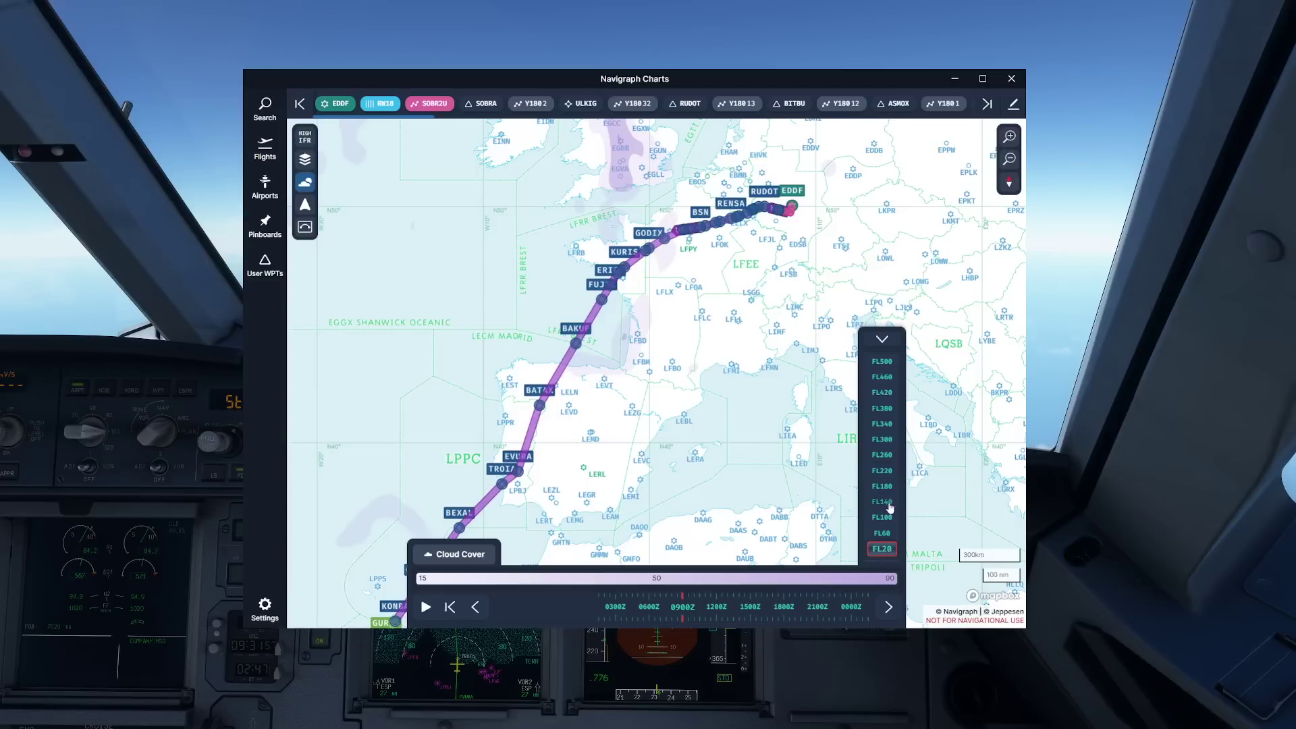
{"action": "left_click", "coordinate": [888, 504]}
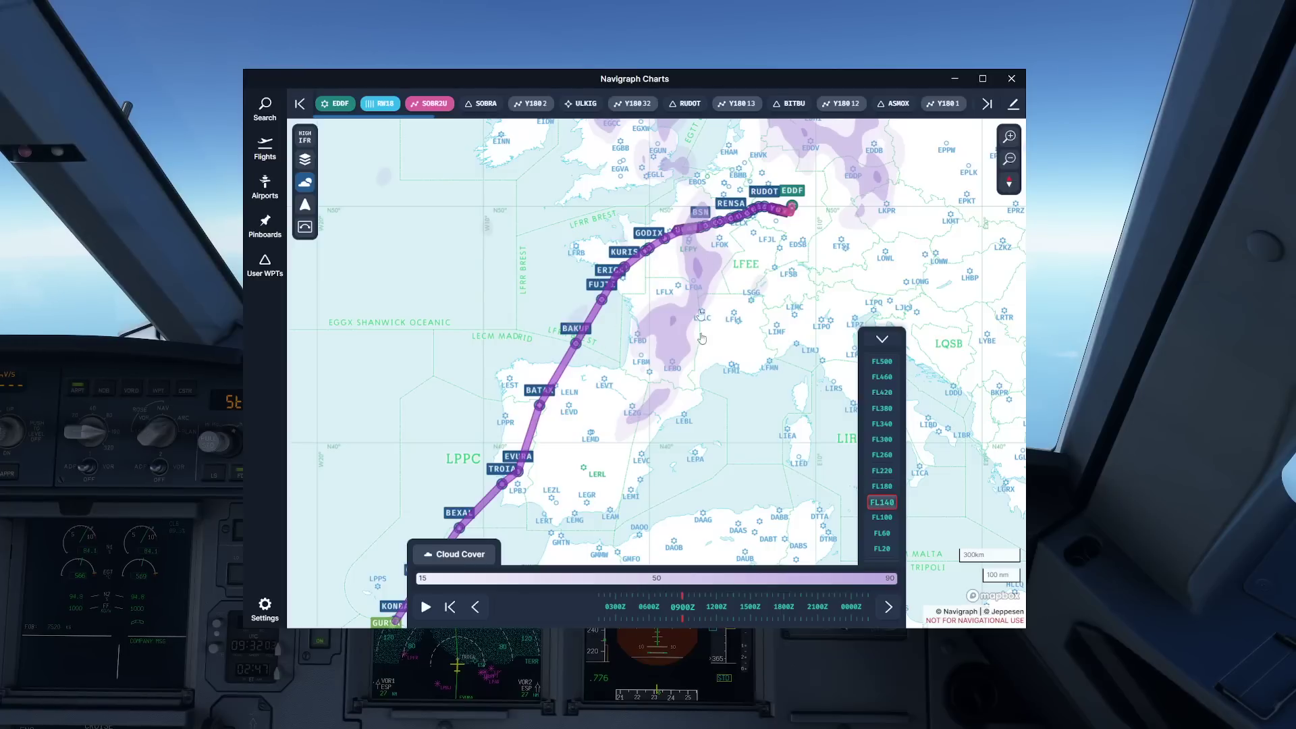
{"action": "left_click", "coordinate": [470, 557]}
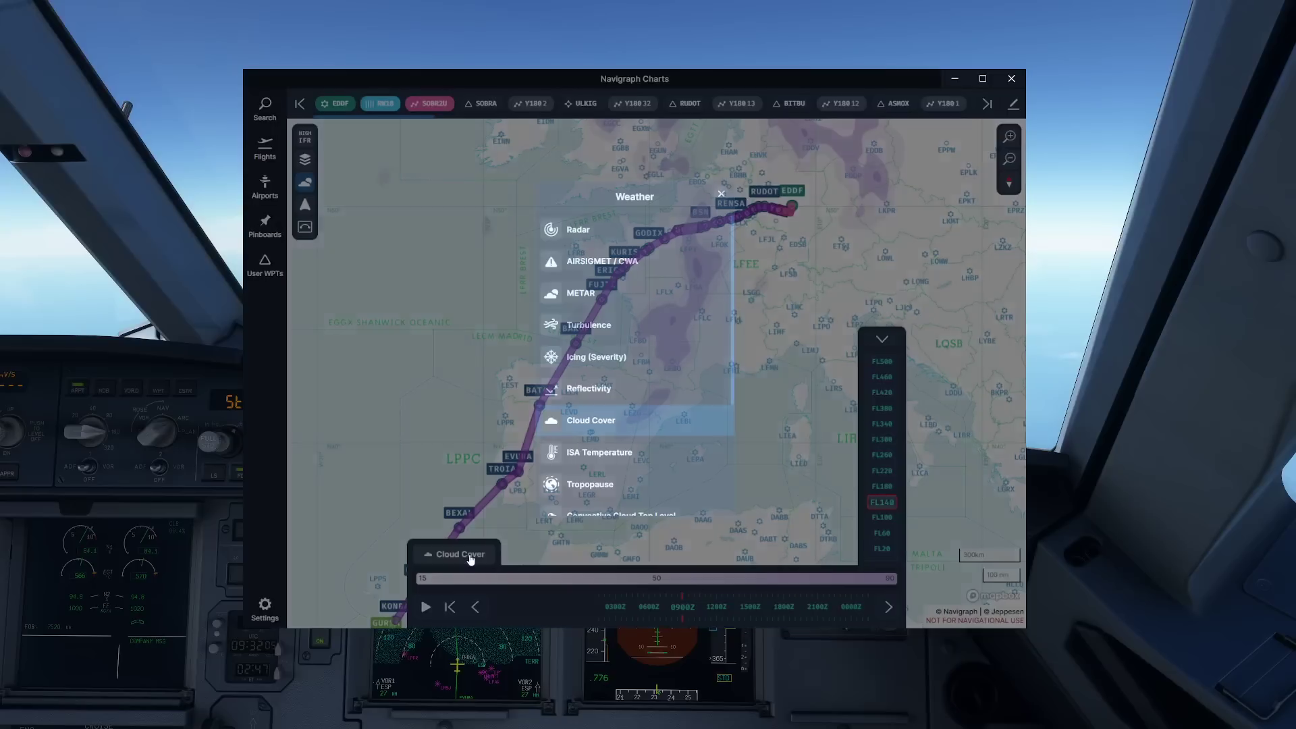
Show ISA Temperature at FL380, framing the route across Spain and southern France
{"action": "left_click", "coordinate": [654, 453]}
{"action": "left_click_drag", "start_coordinate": [643, 464], "coordinate": [664, 385]}
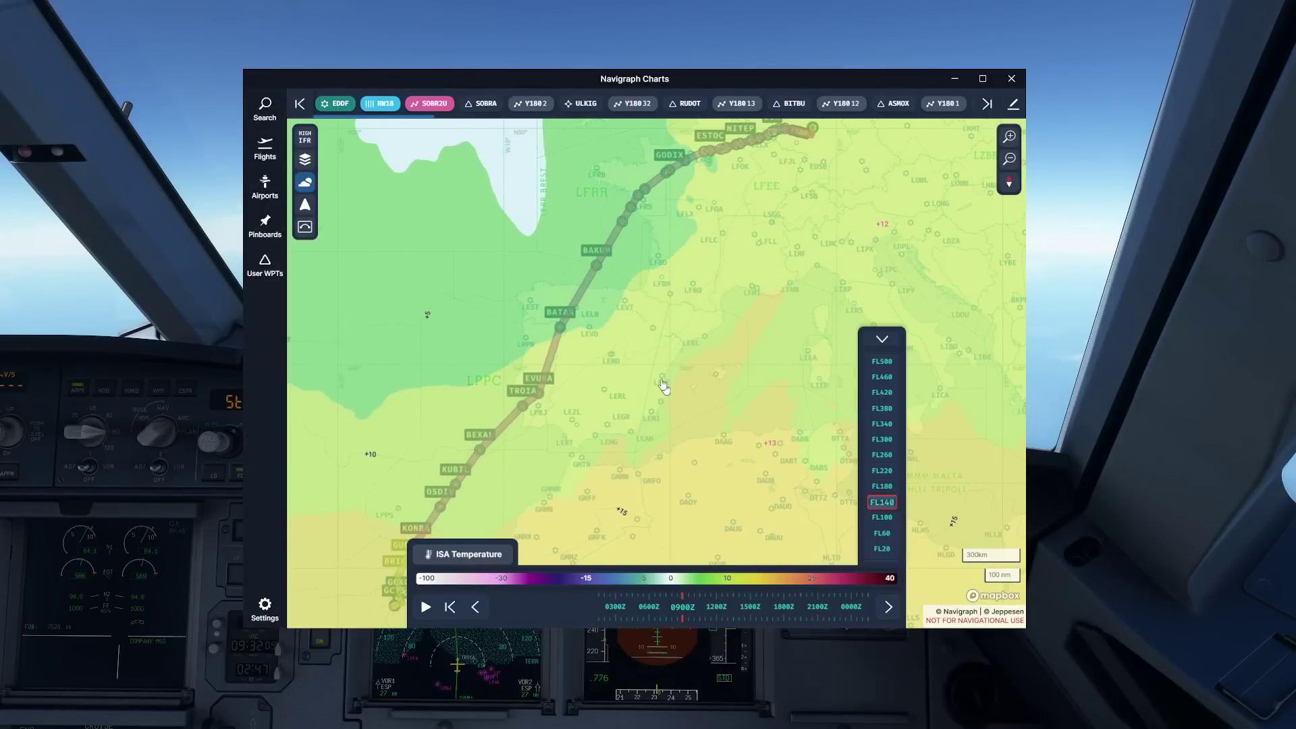
{"action": "scroll", "coordinate": [672, 412], "scroll_direction": "down", "scroll_amount": 2}
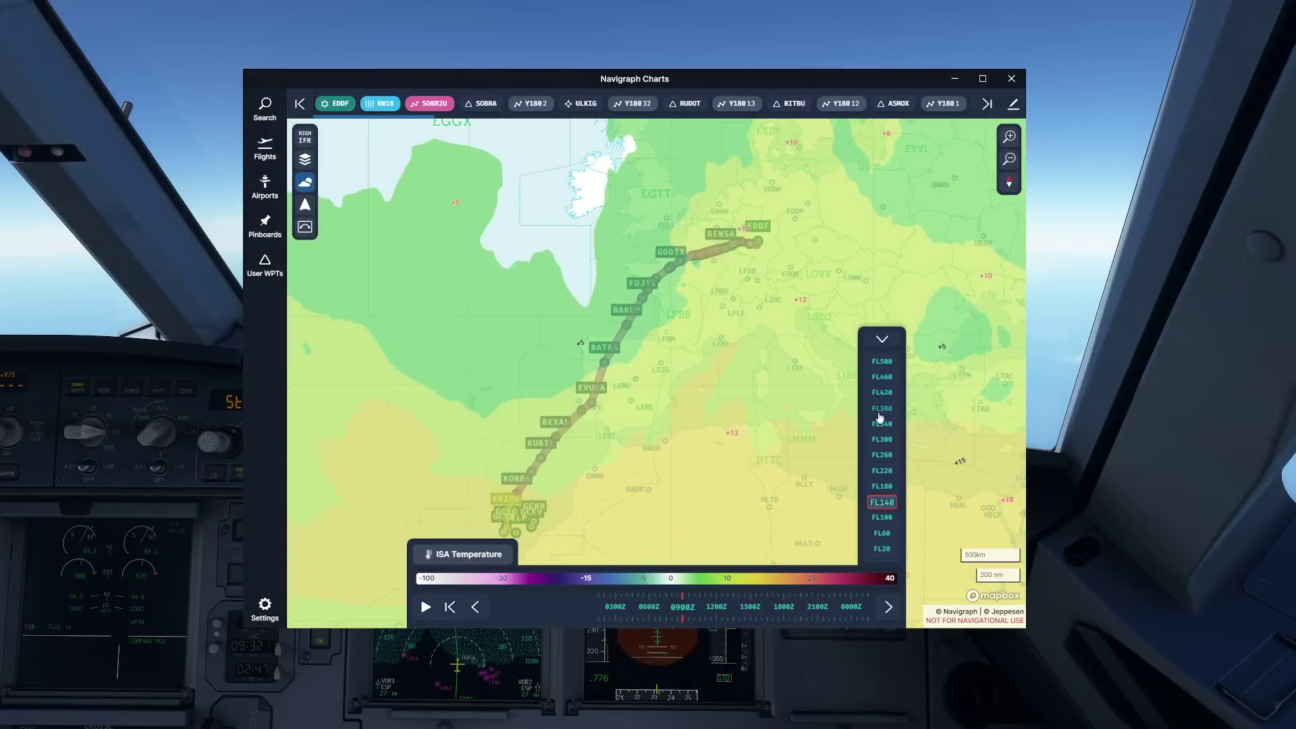
{"action": "left_click", "coordinate": [883, 408]}
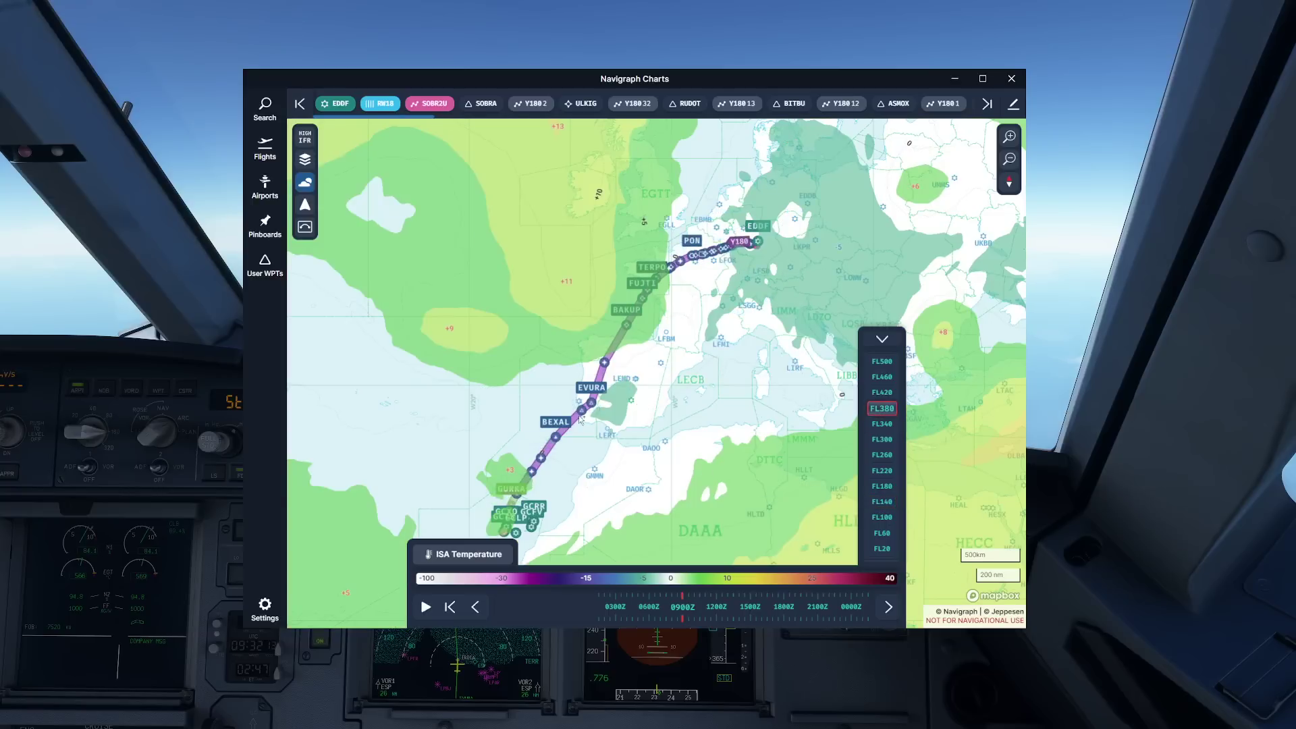
{"action": "left_click_drag", "start_coordinate": [615, 351], "coordinate": [633, 323]}
{"action": "scroll", "coordinate": [633, 323], "scroll_direction": "up", "scroll_amount": 2}
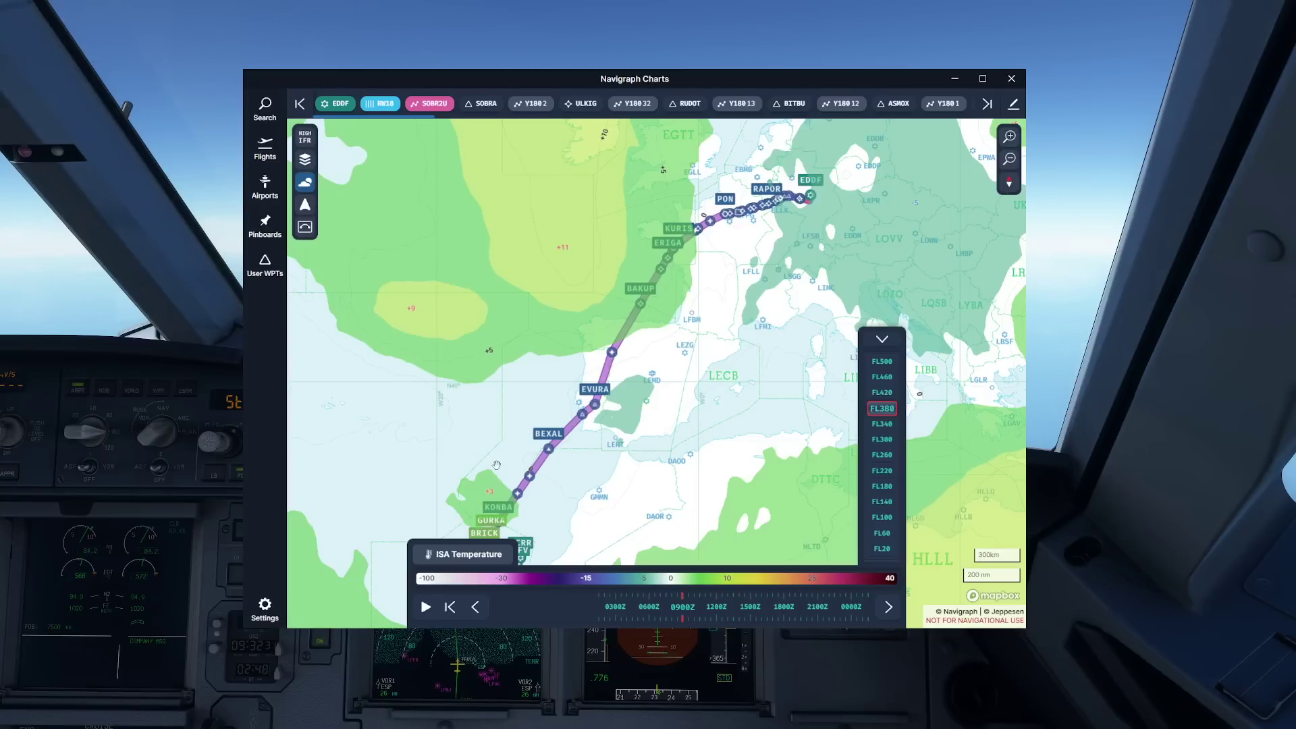
{"action": "scroll", "coordinate": [561, 355], "scroll_direction": "up", "scroll_amount": 5}
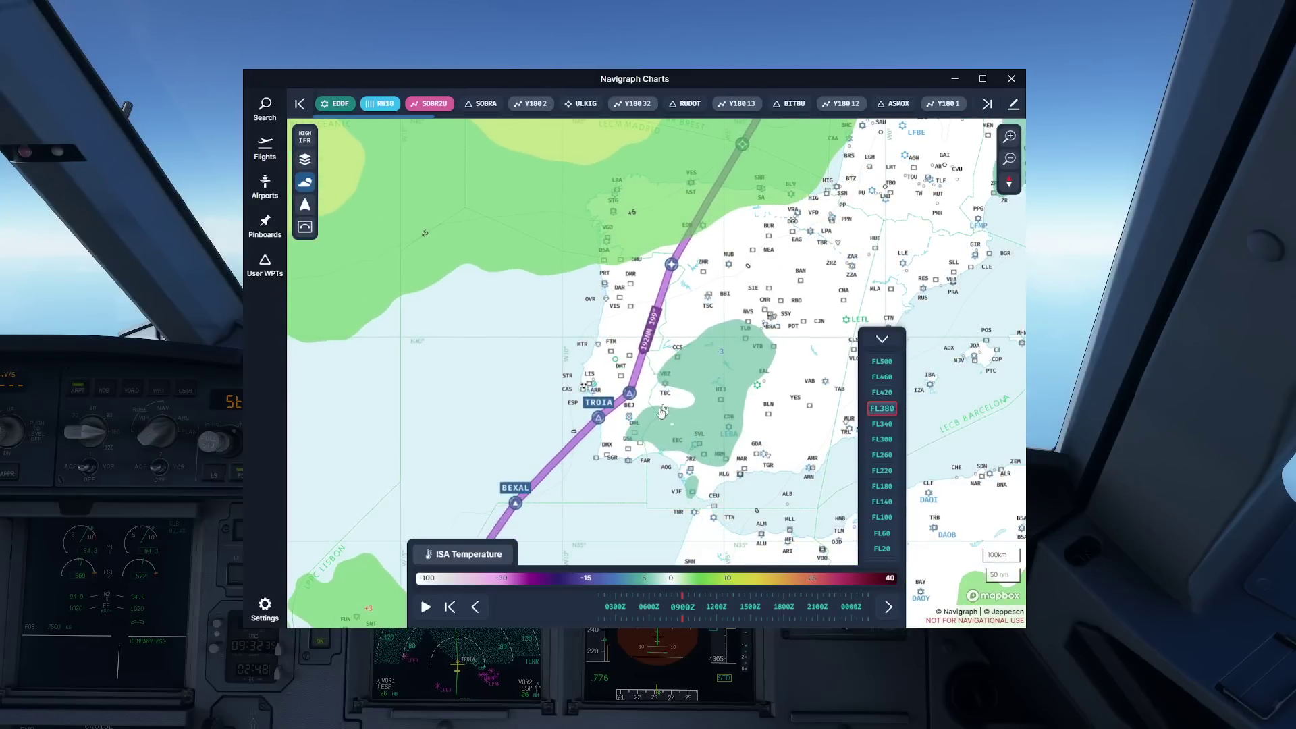
{"action": "scroll", "coordinate": [619, 391], "scroll_direction": "up", "scroll_amount": 2}
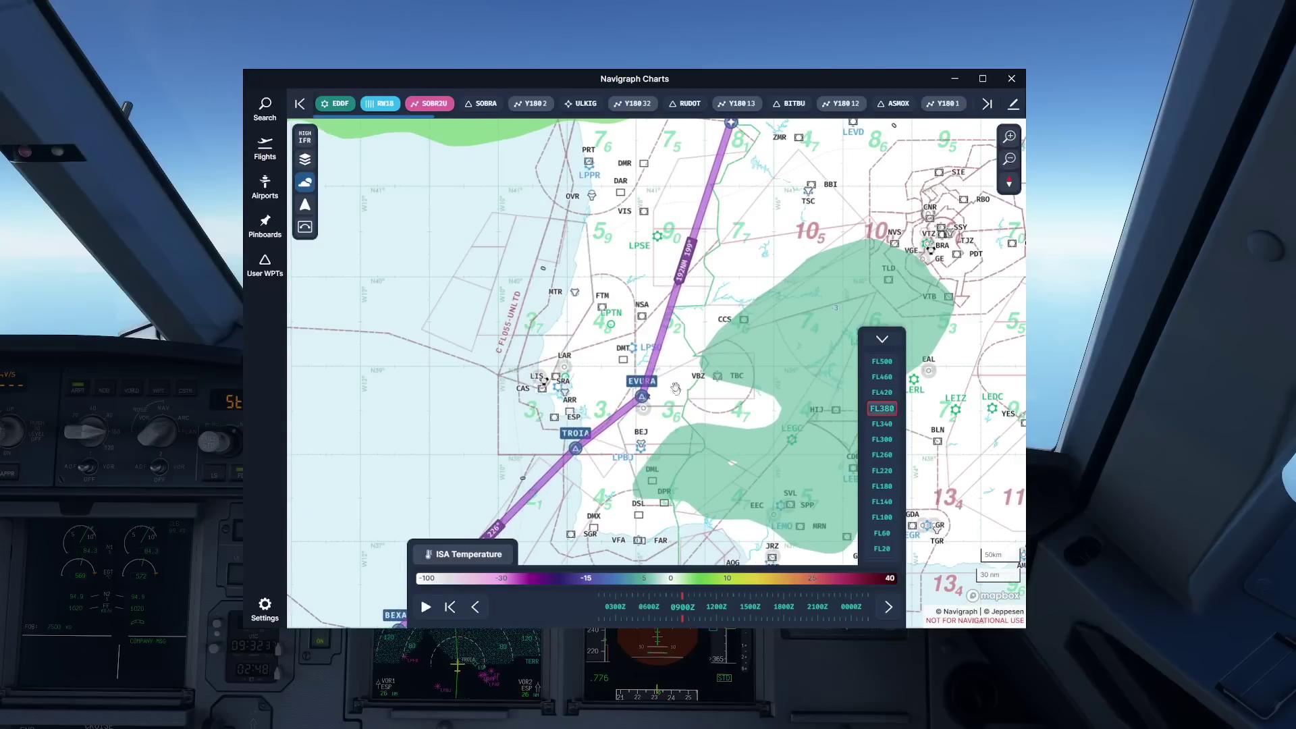
{"action": "scroll", "coordinate": [654, 405], "scroll_direction": "down", "scroll_amount": 4}
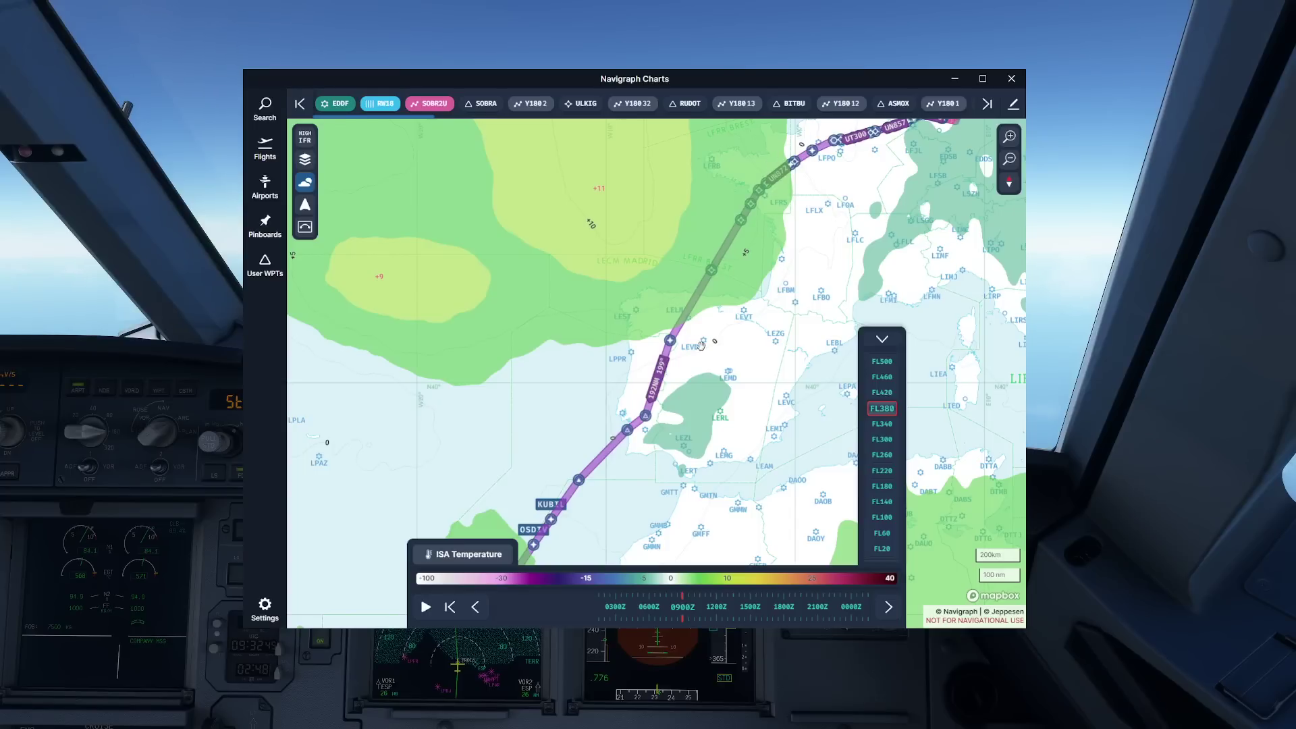
Select the Tropopause layer and zoom to frame the route from Spain to EDDF
{"action": "left_click", "coordinate": [464, 566]}
{"action": "scroll", "coordinate": [618, 334], "scroll_direction": "down", "scroll_amount": 4}
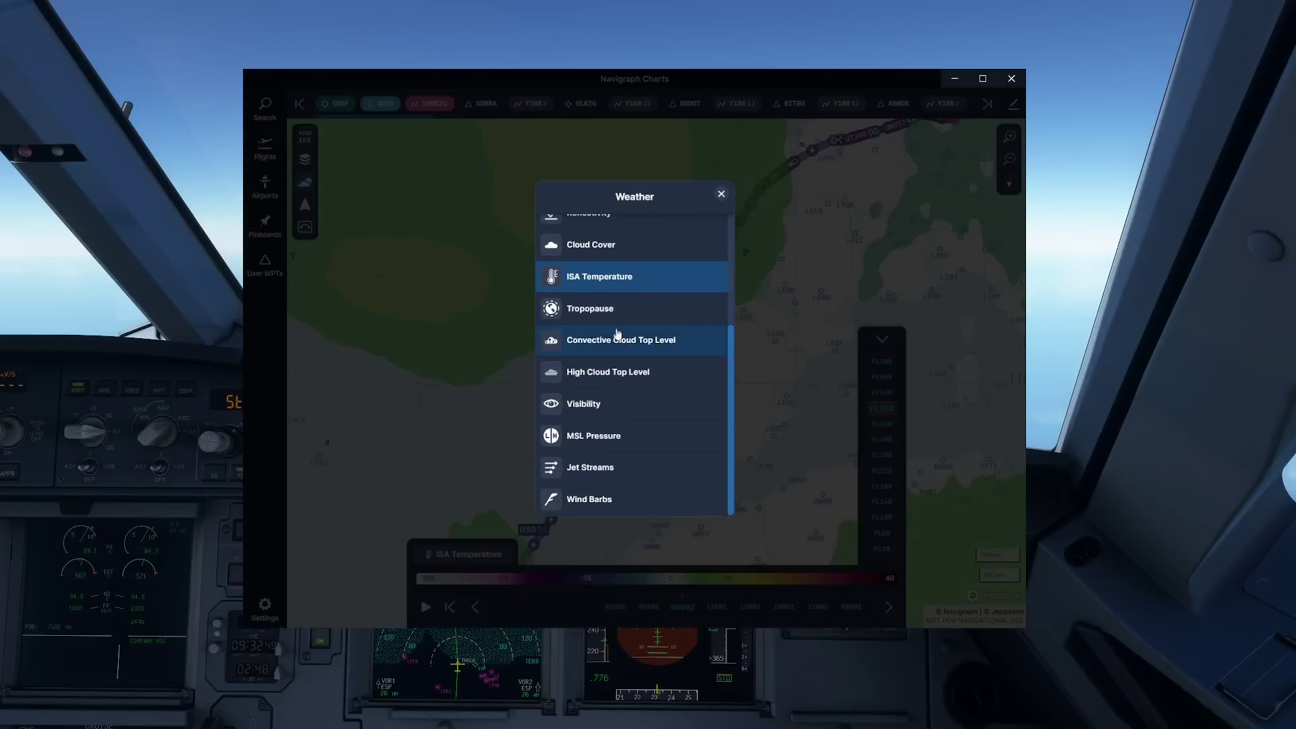
{"action": "left_click", "coordinate": [611, 308]}
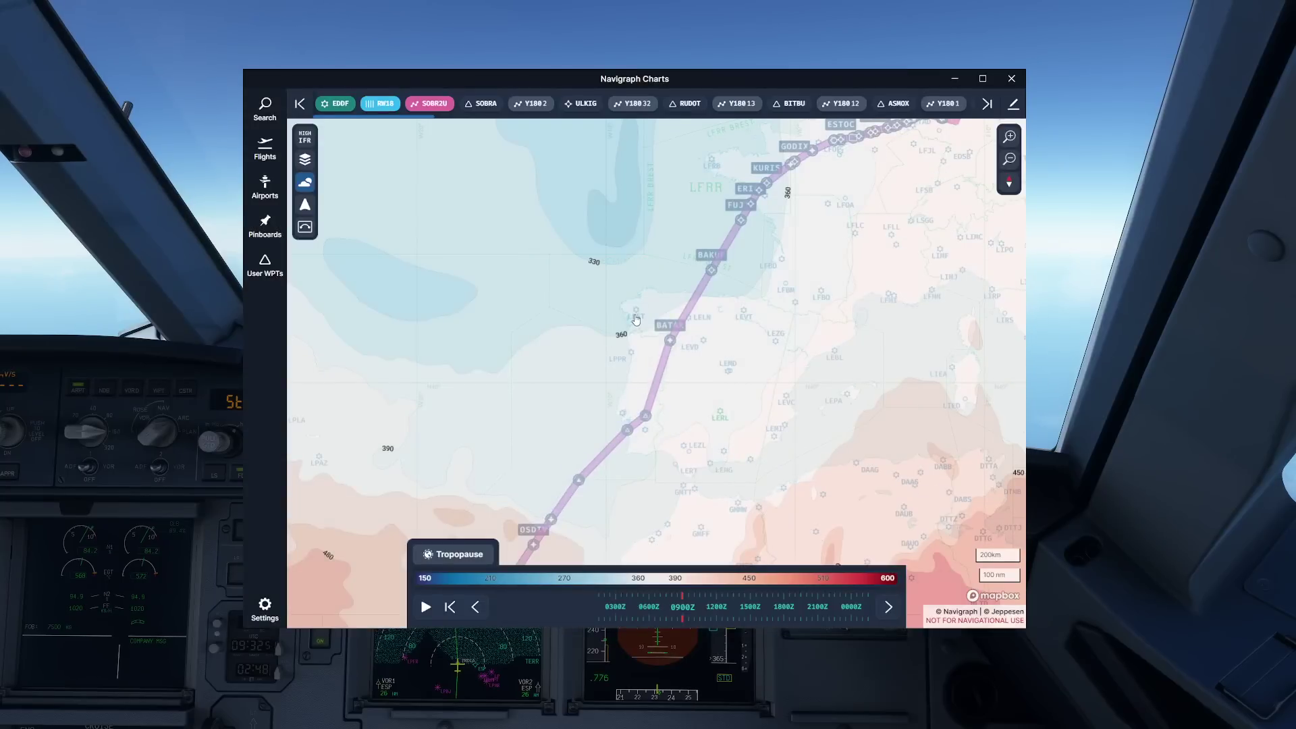
{"action": "scroll", "coordinate": [635, 320], "scroll_direction": "down", "scroll_amount": 3}
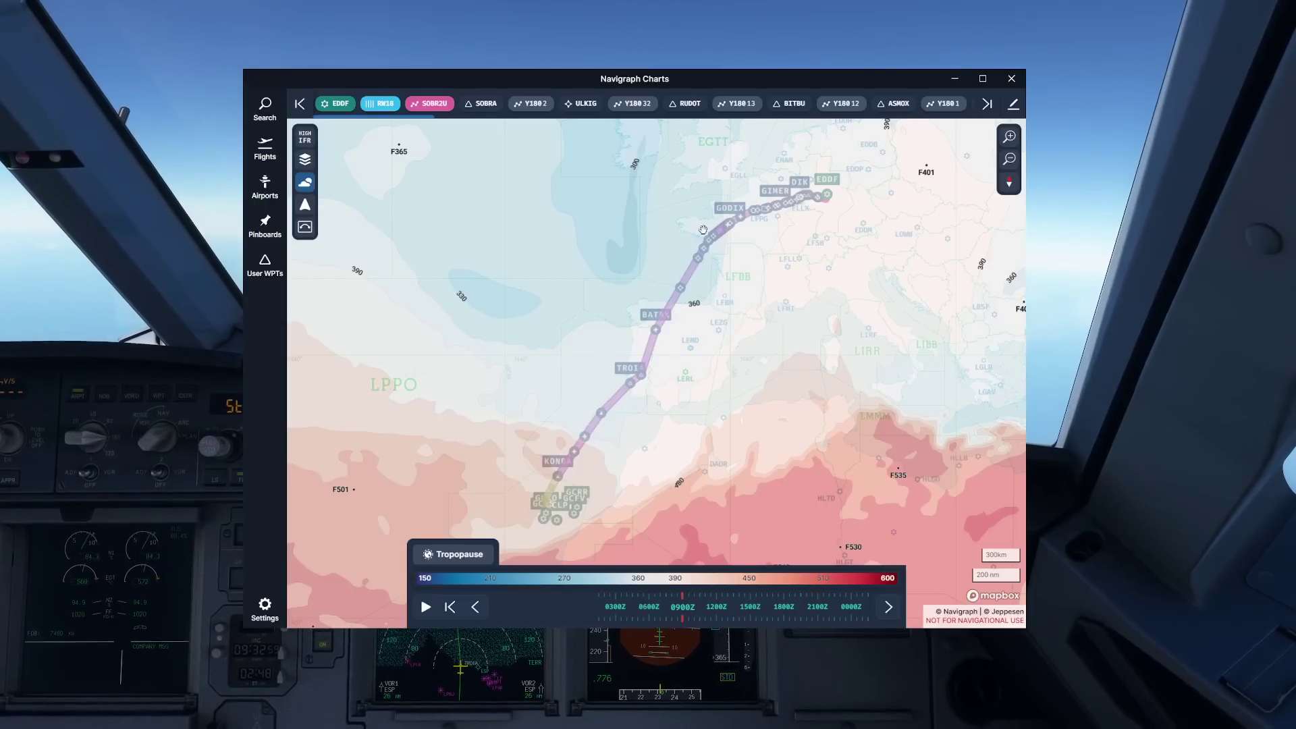
{"action": "scroll", "coordinate": [702, 225], "scroll_direction": "up", "scroll_amount": 3}
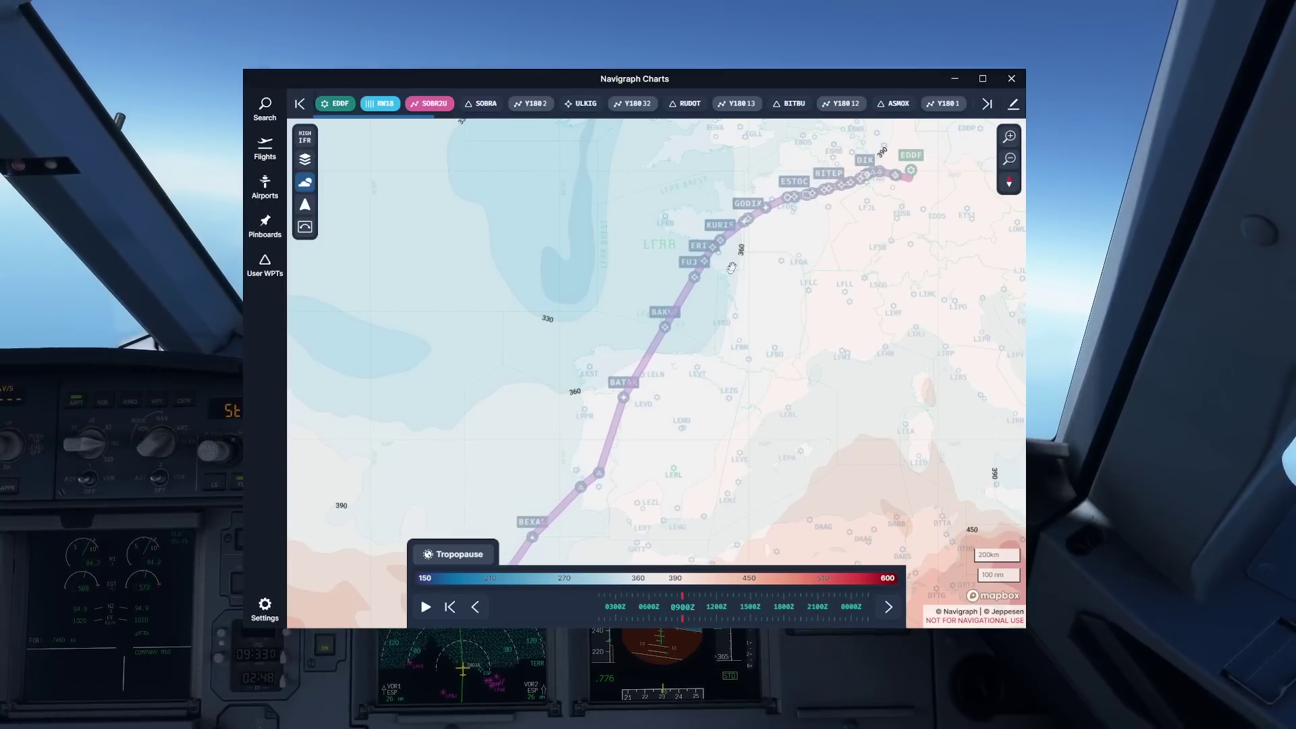